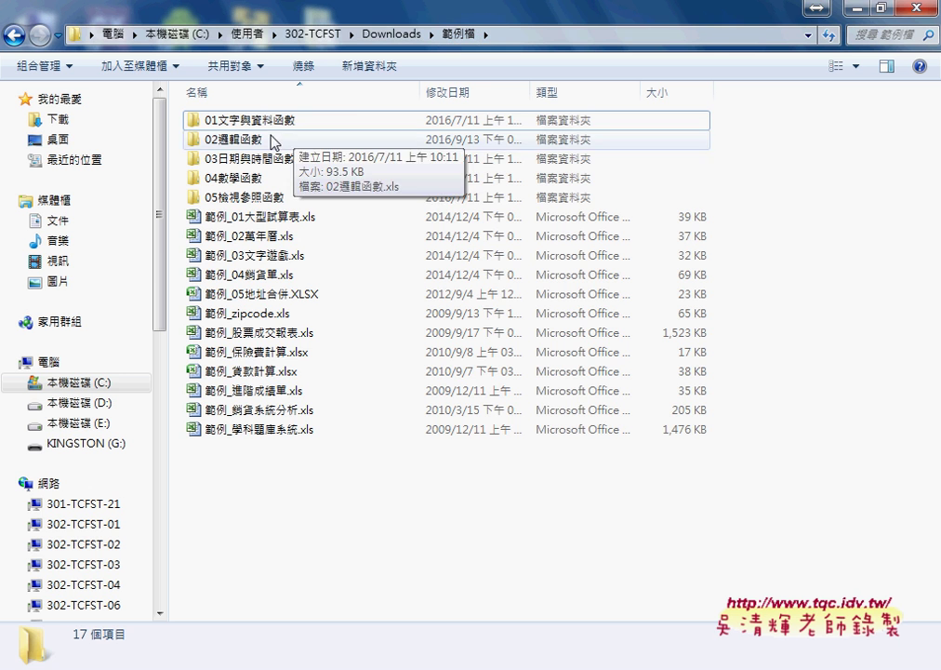
Step: Open the 01文字與資料函數 folder and select the 01文字與資料函數.xls workbook
double_click(304, 122)
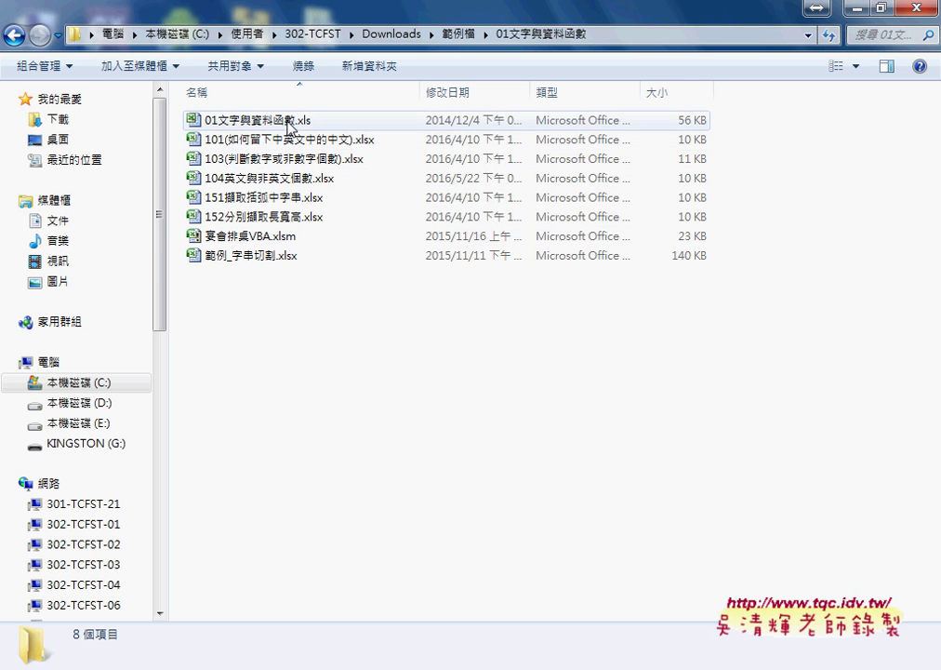
left_click(247, 125)
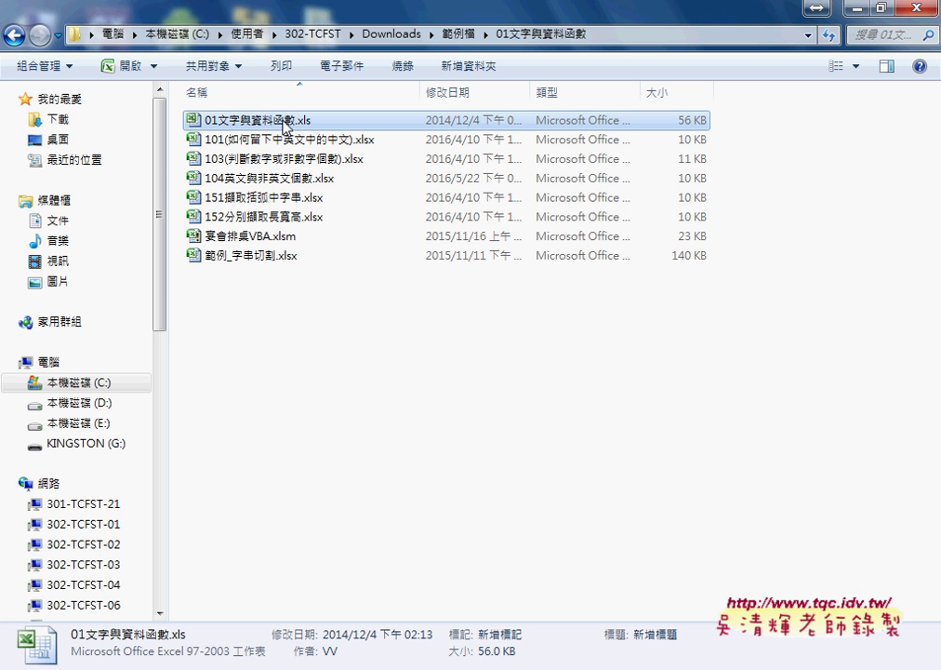
Step: Open 01文字與資料函數.xls, scroll to the top, widen column E (手機) and select E4
double_click(249, 123)
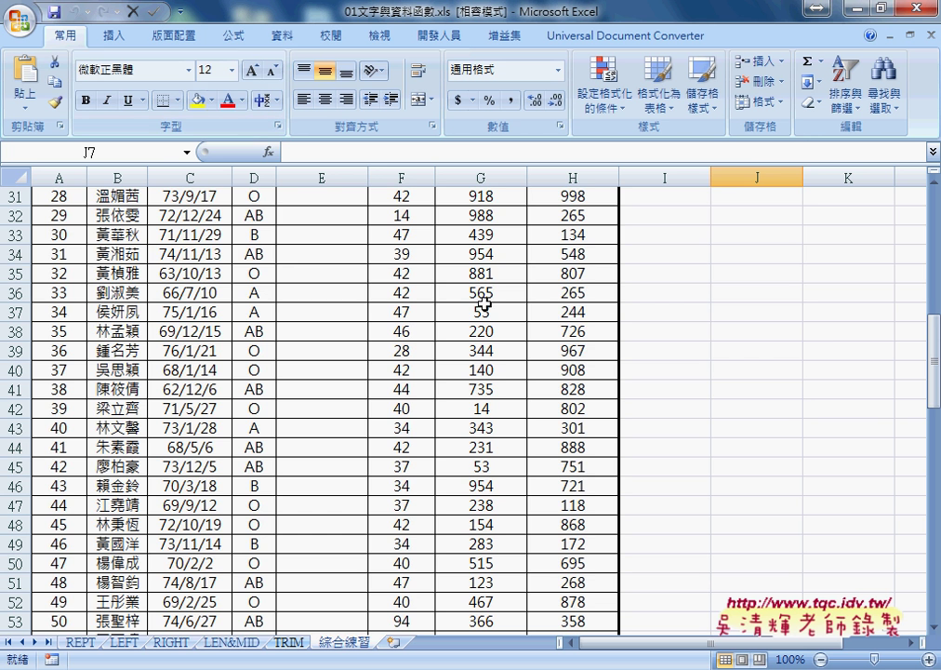
left_click_drag(936, 320, 936, 190)
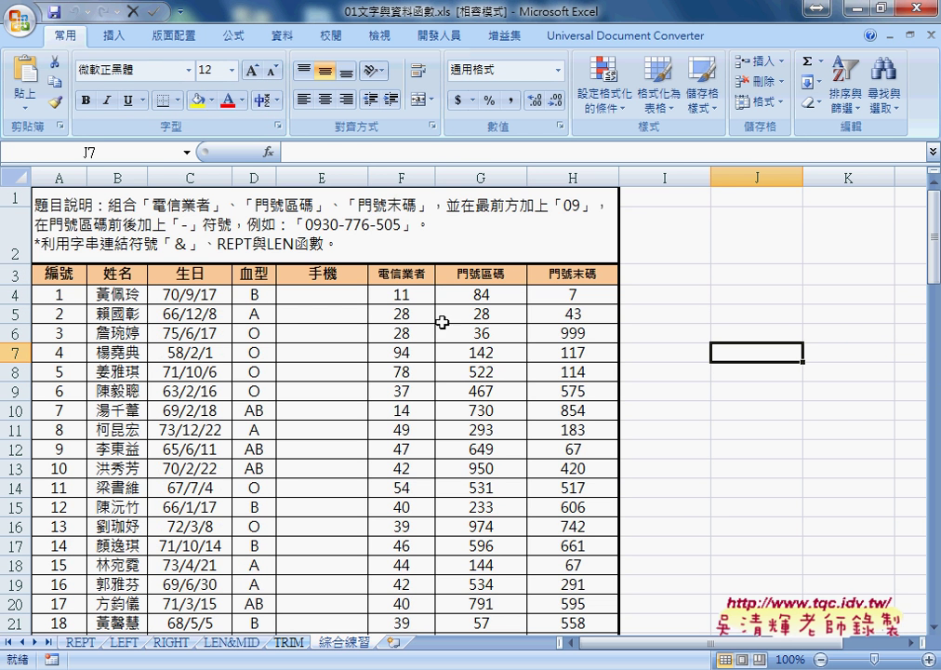
left_click_drag(369, 177, 410, 177)
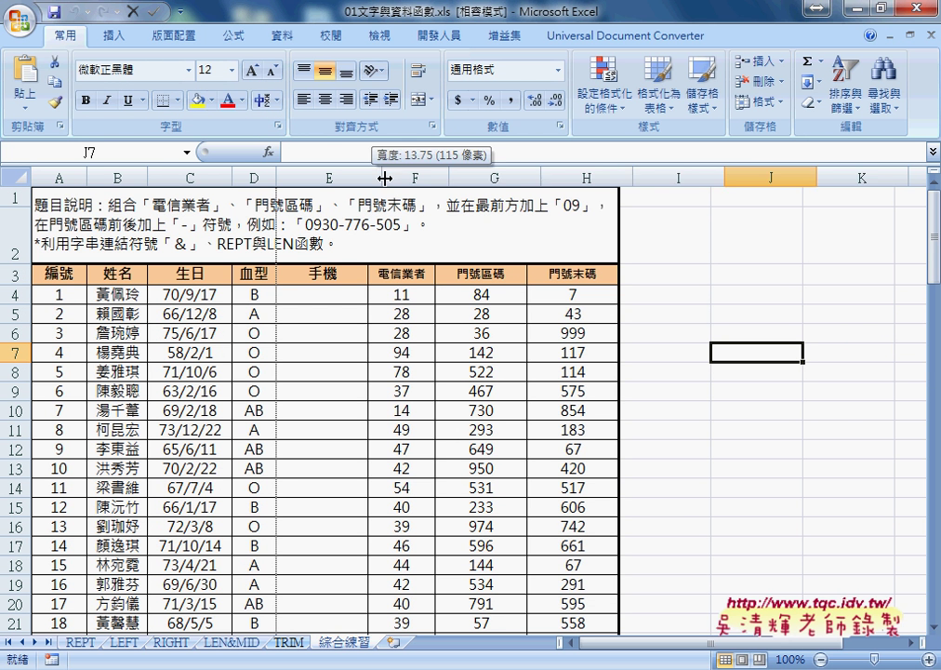
left_click(359, 292)
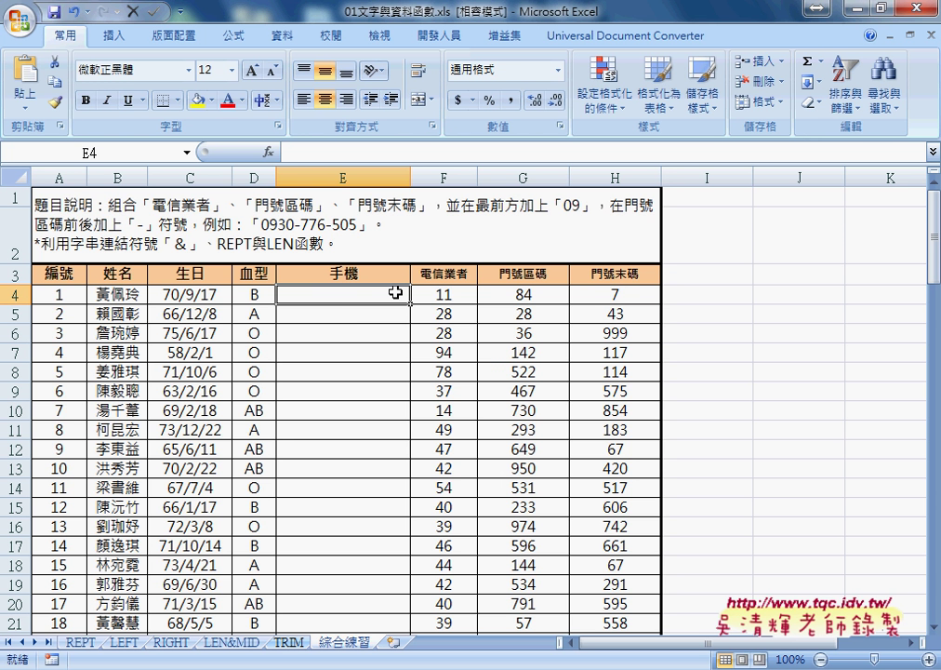
Step: Select the row-4 code parts F4:H4, then return to cell E4
left_click_drag(437, 294, 600, 296)
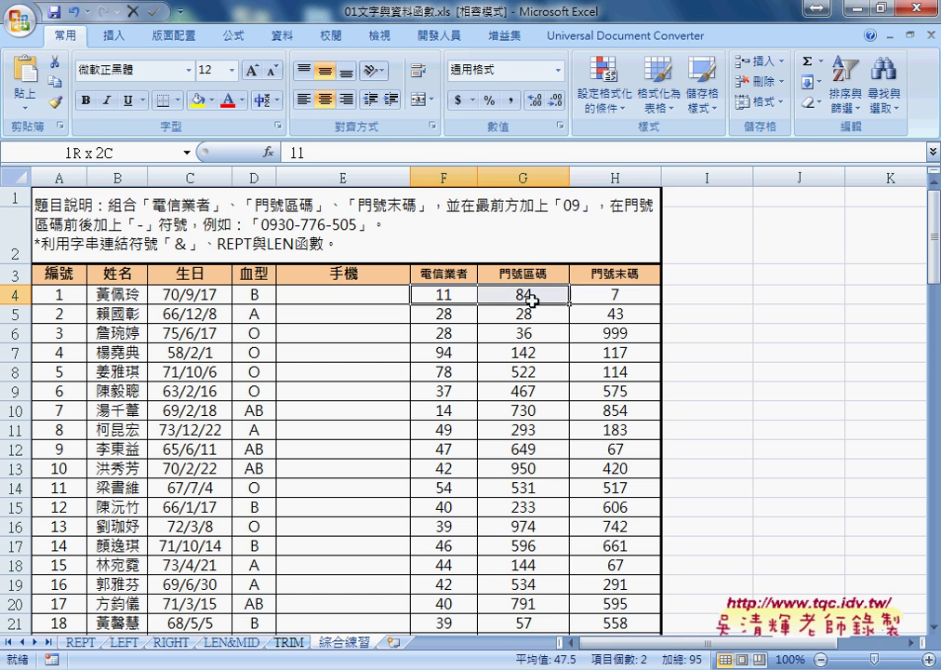
left_click_drag(433, 294, 609, 297)
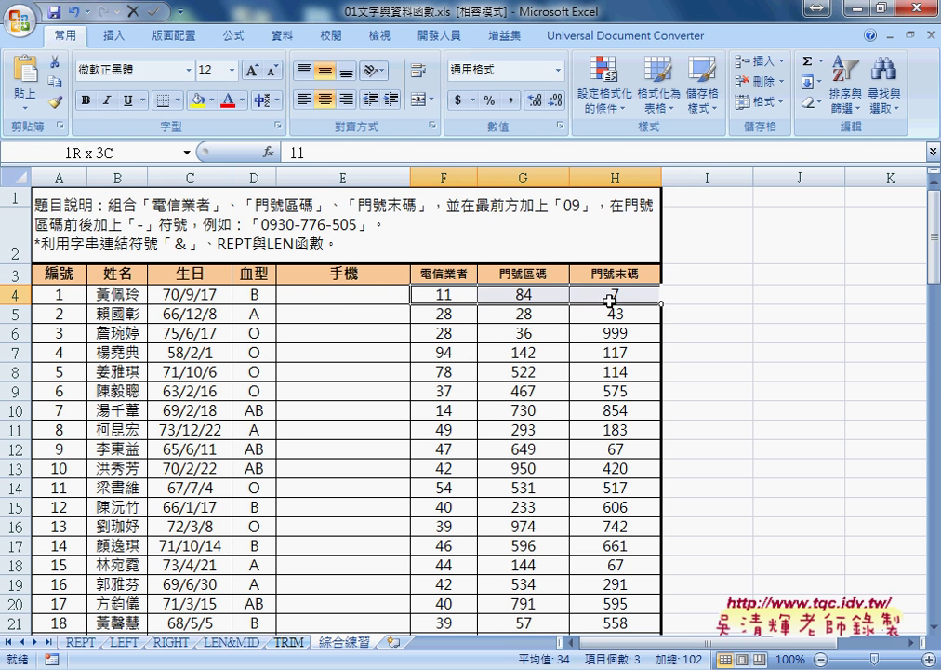
left_click(337, 296)
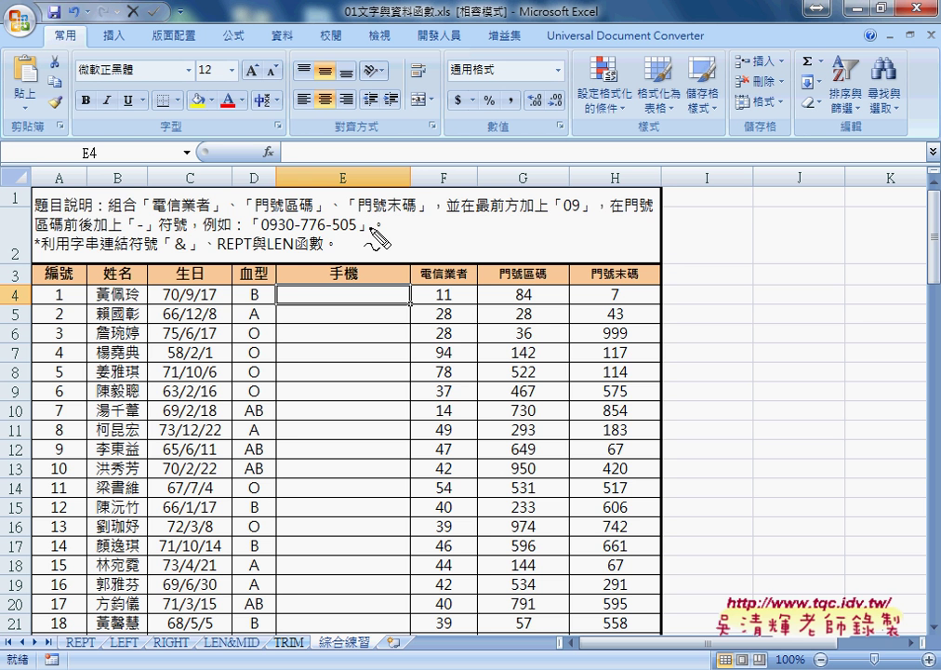
left_click_drag(358, 237, 352, 244)
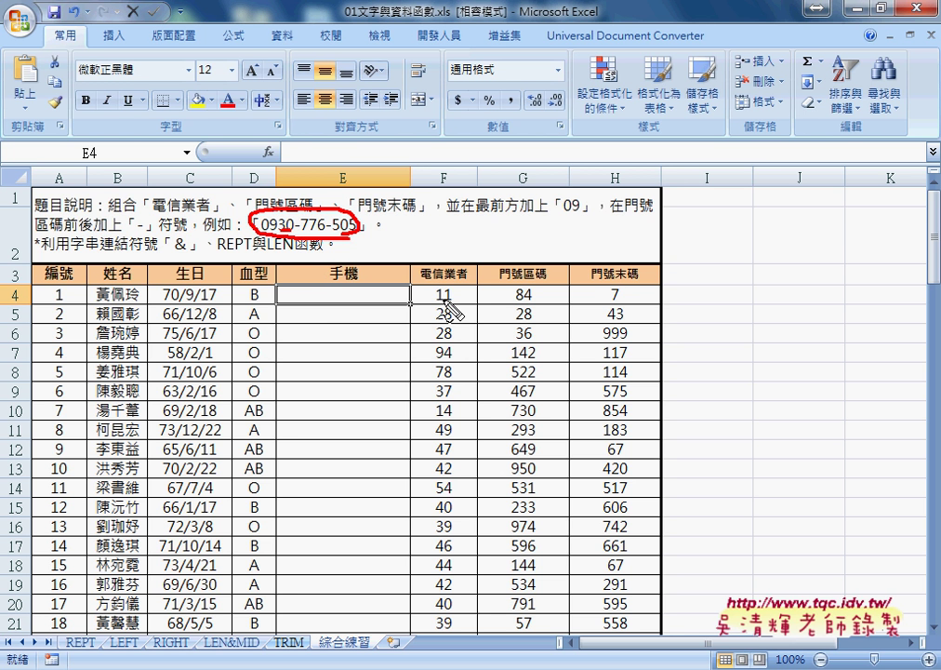
mouse_move(445, 304)
left_mouse_down()
mouse_move(453, 287)
mouse_move(485, 299)
left_mouse_up()
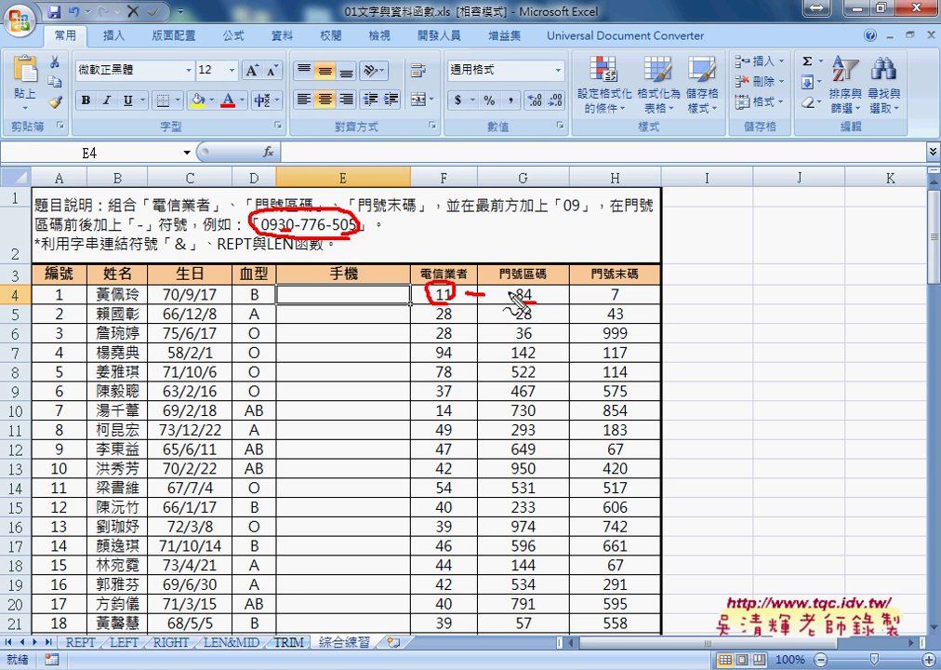
mouse_move(511, 289)
left_mouse_down()
mouse_move(547, 303)
mouse_move(582, 293)
mouse_move(616, 302)
left_mouse_up()
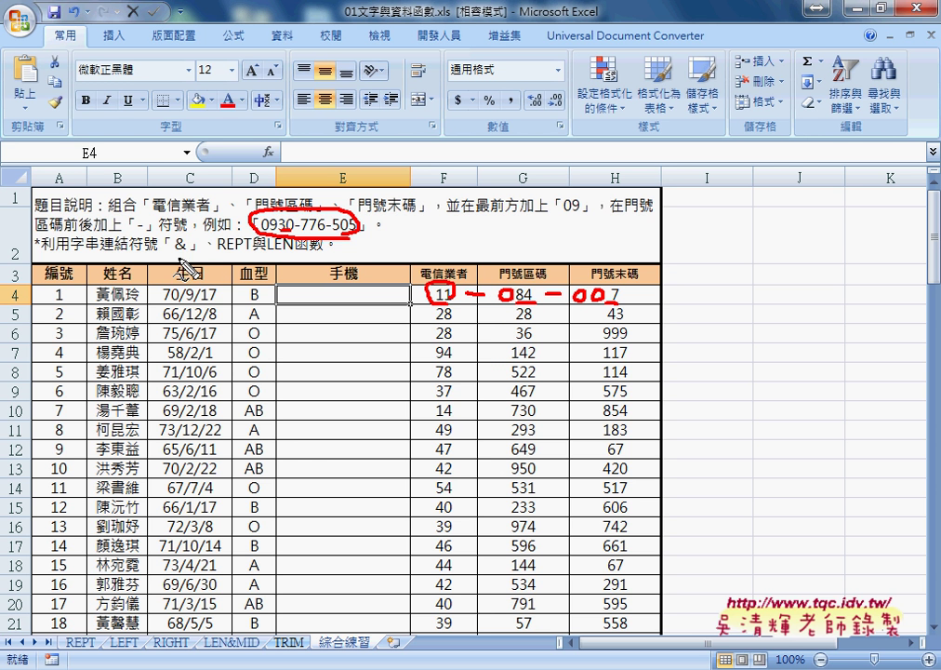
Step: Underline the ＆, REPT and LEN hints in red
left_click_drag(173, 258, 191, 256)
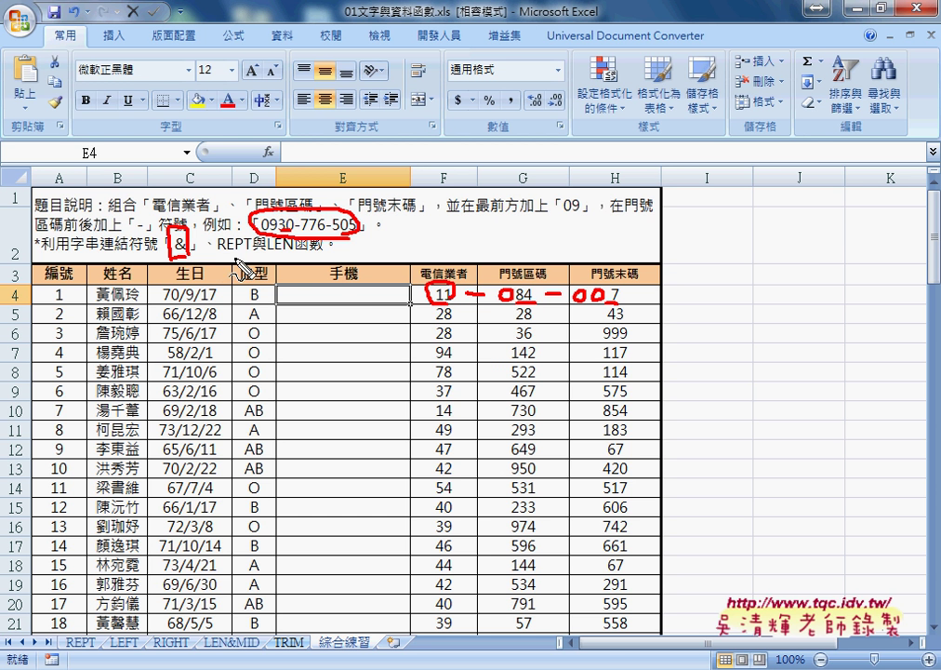
left_click_drag(217, 251, 253, 251)
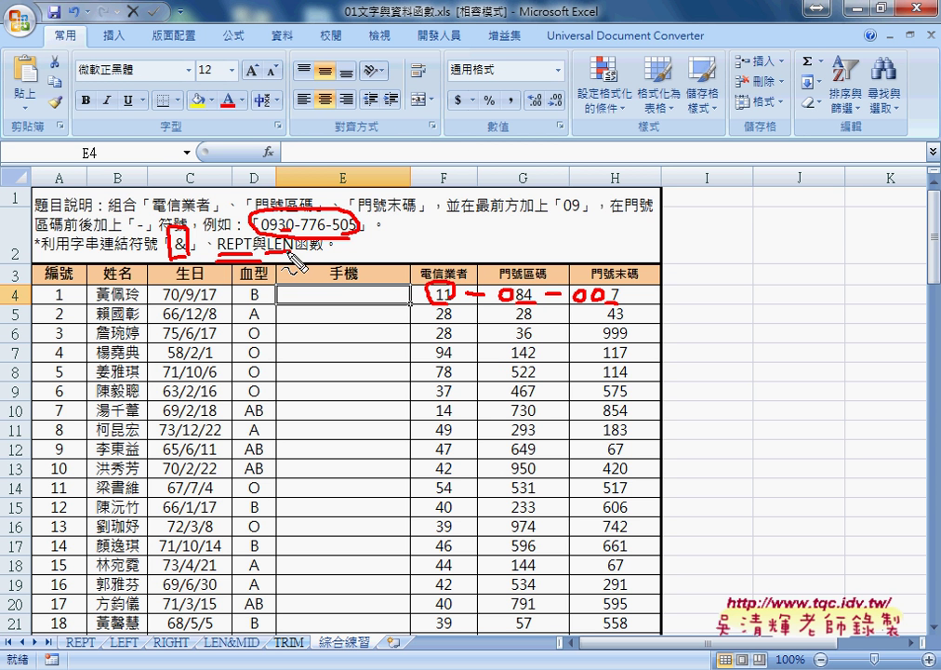
left_click_drag(292, 249, 321, 248)
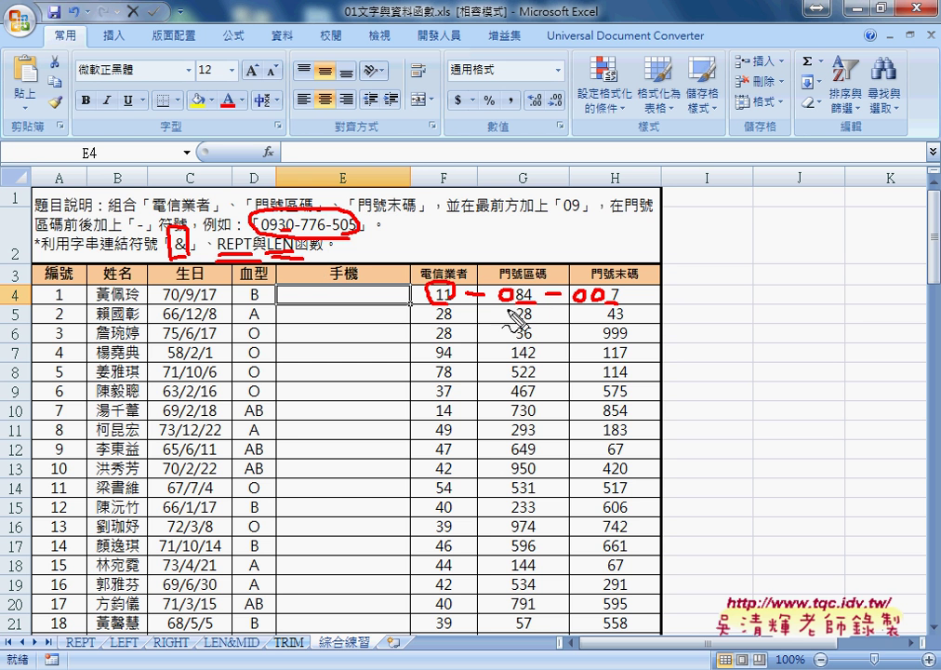
Step: Box the padded 084 in G4 and handwrite 12, 21 and 30 above columns G–I
left_click_drag(499, 327, 545, 326)
left_click_drag(494, 279, 547, 312)
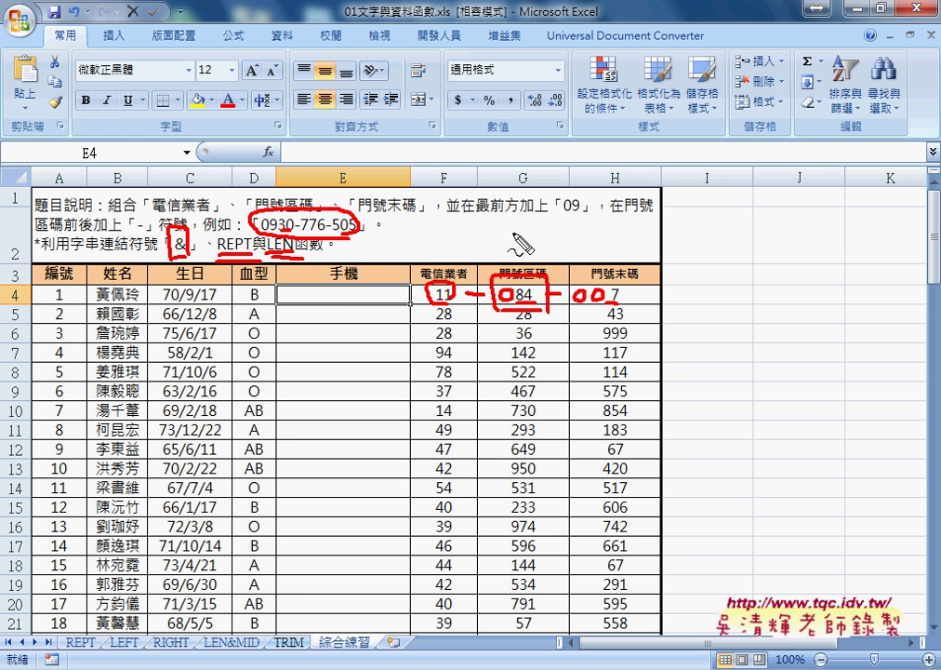
left_click_drag(517, 236, 549, 251)
left_click_drag(490, 235, 494, 267)
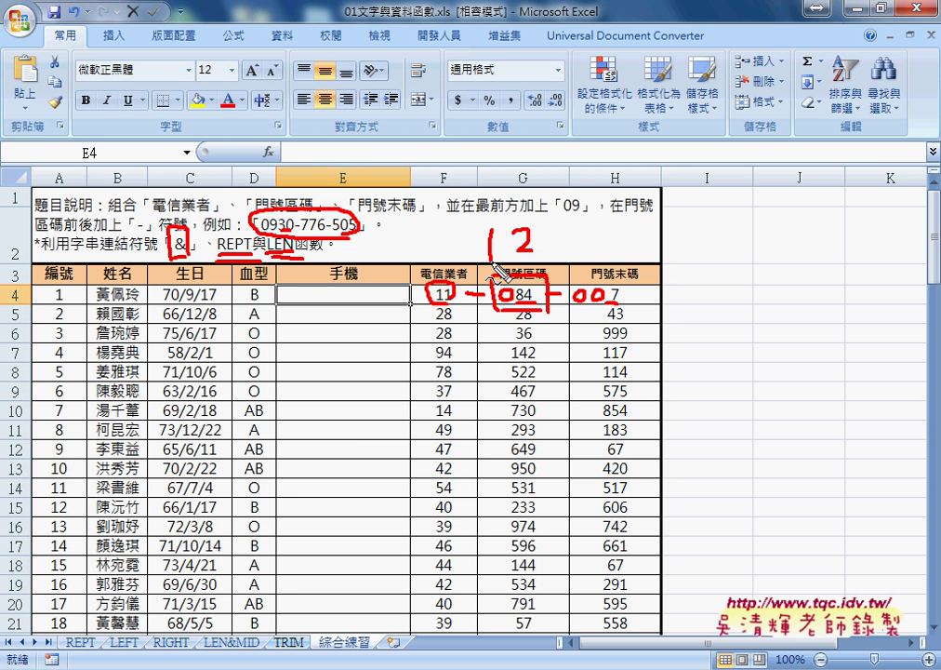
mouse_move(616, 216)
left_mouse_down()
mouse_move(615, 267)
mouse_move(611, 257)
left_mouse_up()
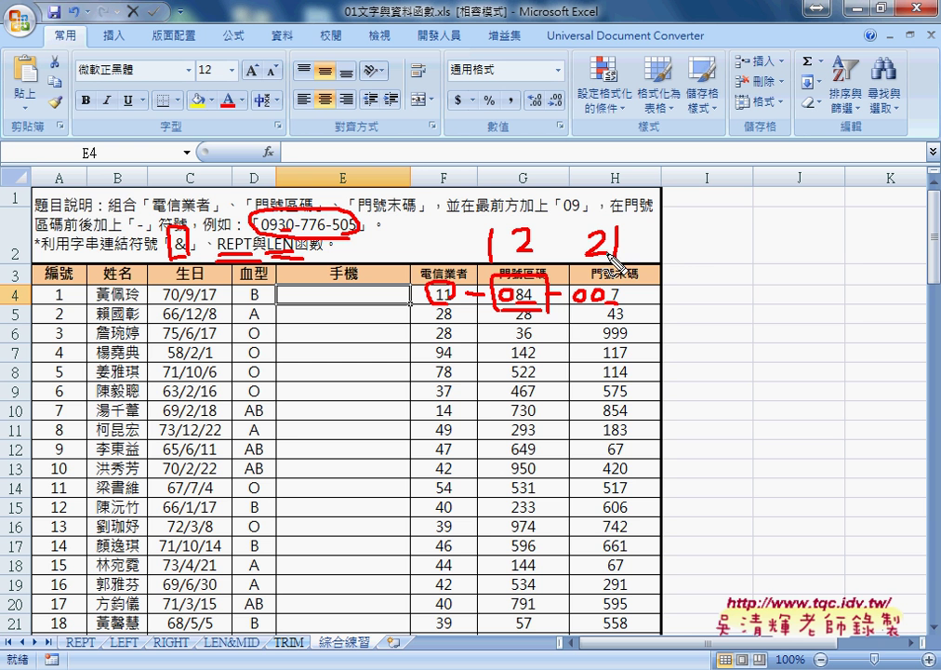
mouse_move(669, 237)
left_mouse_down()
mouse_move(671, 252)
mouse_move(705, 236)
mouse_move(714, 263)
left_mouse_up()
left_click_drag(585, 263, 616, 262)
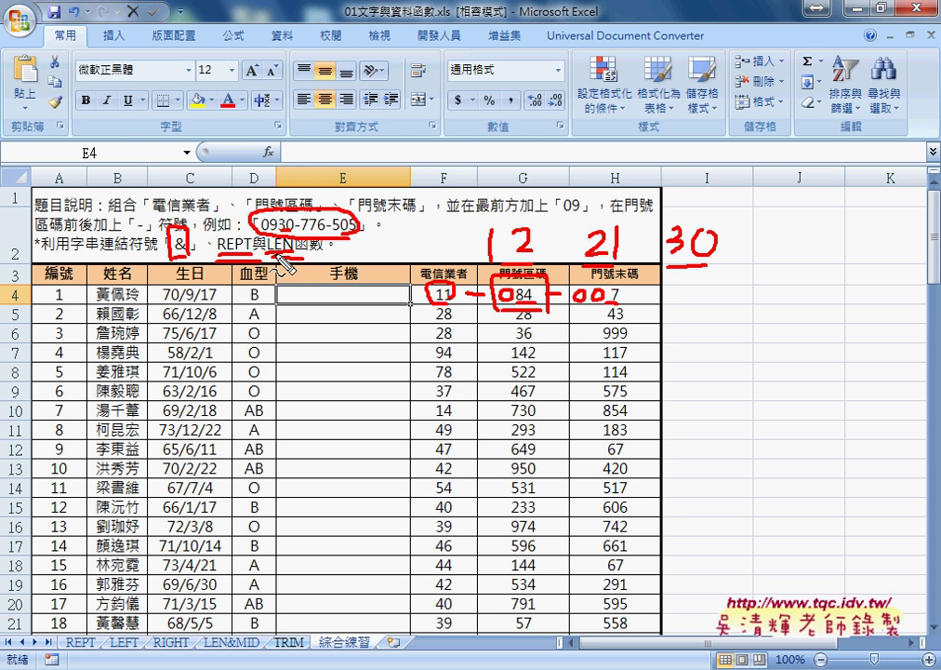
Step: Draw a red box around cell E4 with a question mark above the 手機 column
left_click_drag(287, 304, 403, 309)
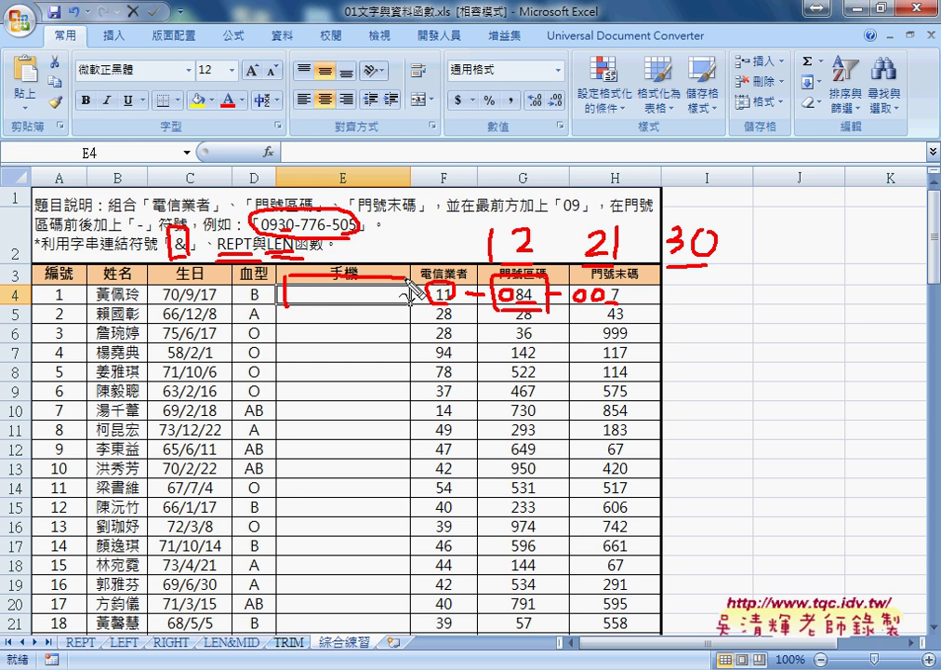
left_click_drag(295, 308, 395, 311)
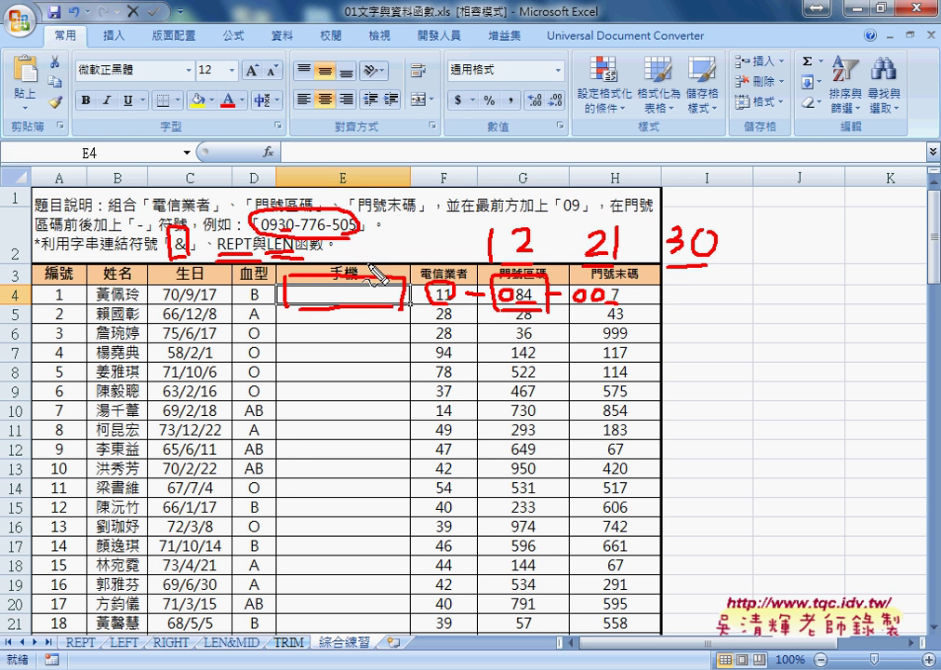
left_click_drag(366, 238, 378, 265)
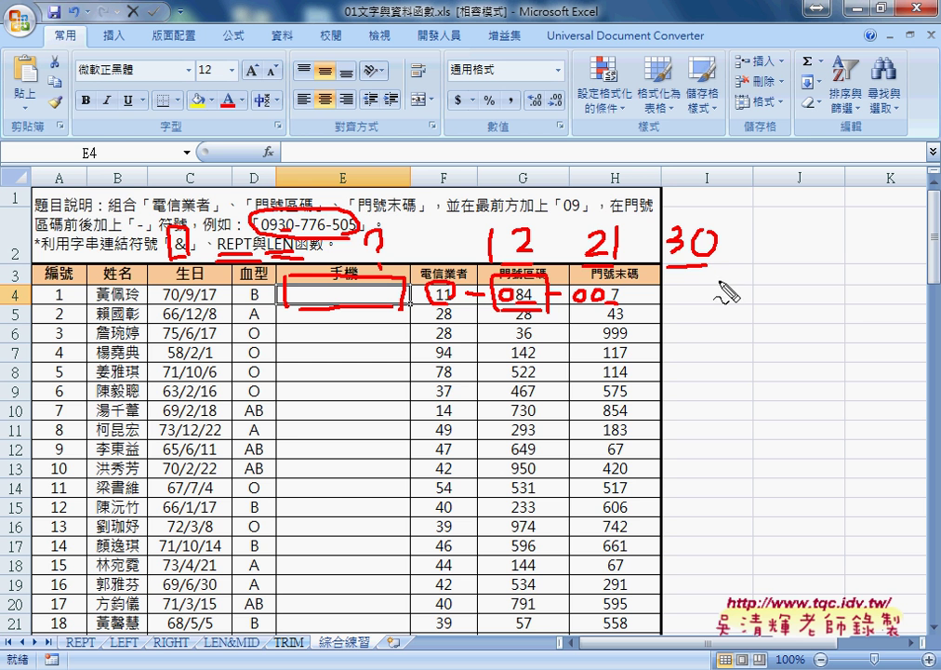
Step: Sketch an arrow down the 手機 column, two boxes beside the table, and circle the fx button
mouse_move(717, 287)
left_mouse_down()
mouse_move(717, 307)
mouse_move(789, 276)
mouse_move(798, 309)
mouse_move(721, 307)
left_mouse_up()
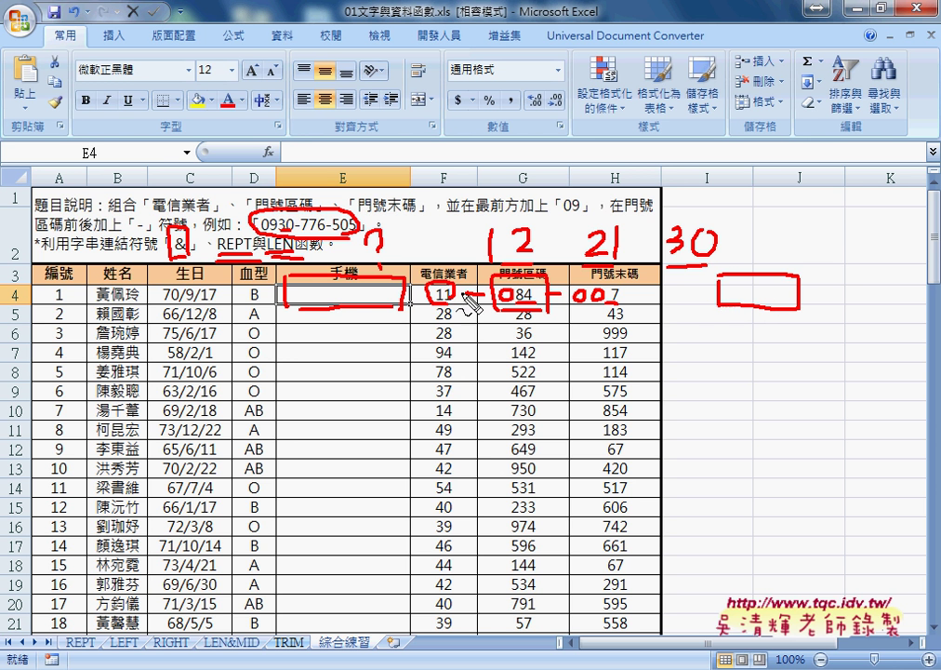
left_click_drag(349, 307, 328, 407)
mouse_move(316, 377)
left_mouse_down()
mouse_move(326, 407)
mouse_move(355, 391)
left_mouse_up()
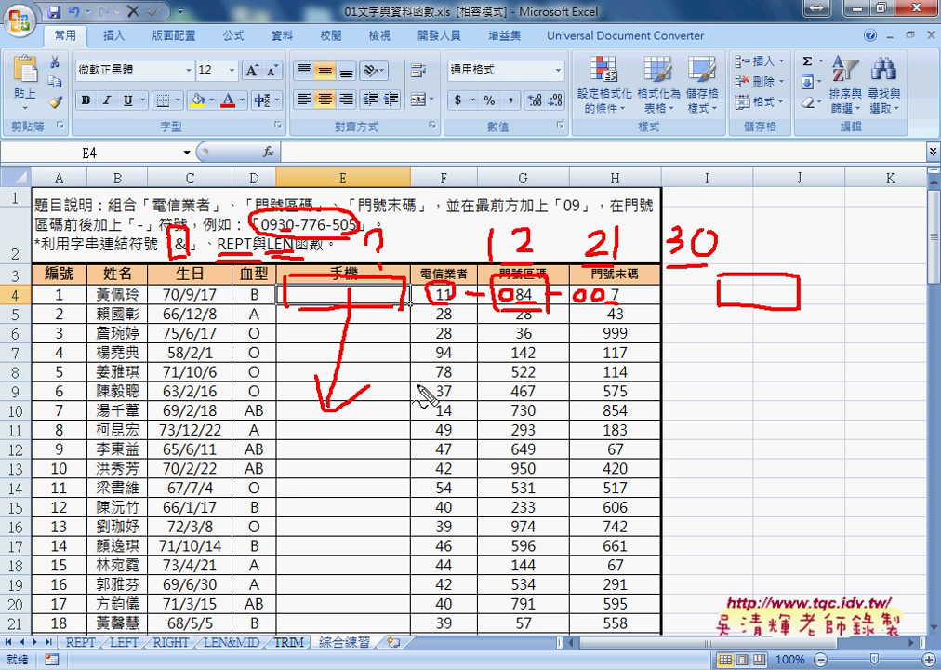
mouse_move(717, 319)
left_mouse_down()
mouse_move(717, 348)
mouse_move(786, 322)
mouse_move(797, 350)
left_mouse_up()
left_click_drag(718, 350, 797, 350)
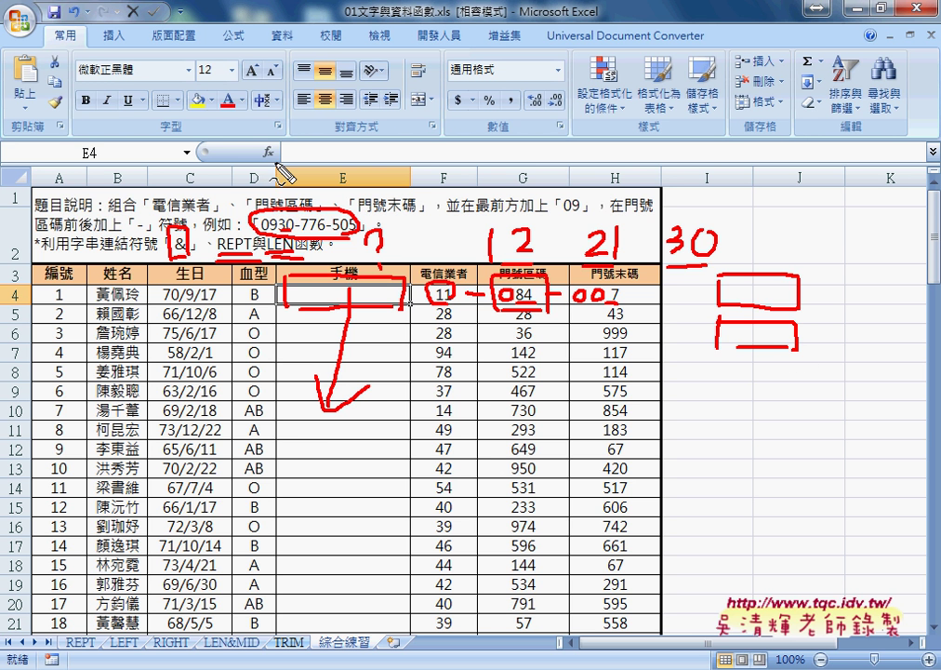
left_click_drag(258, 142, 279, 169)
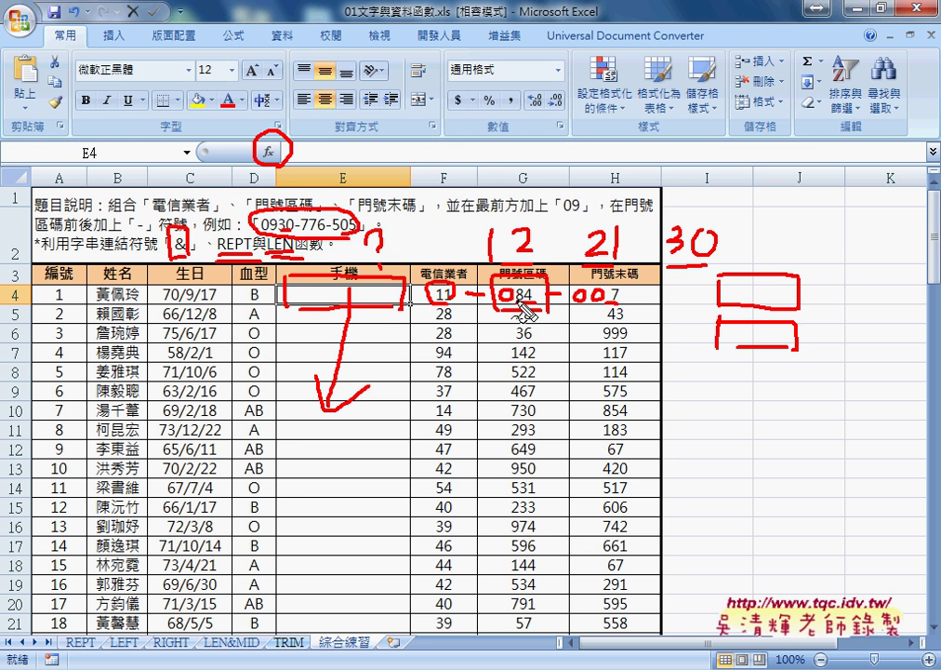
Step: Clear the annotations and insert a new Module1 into the workbook's VBA project
key("Escape")
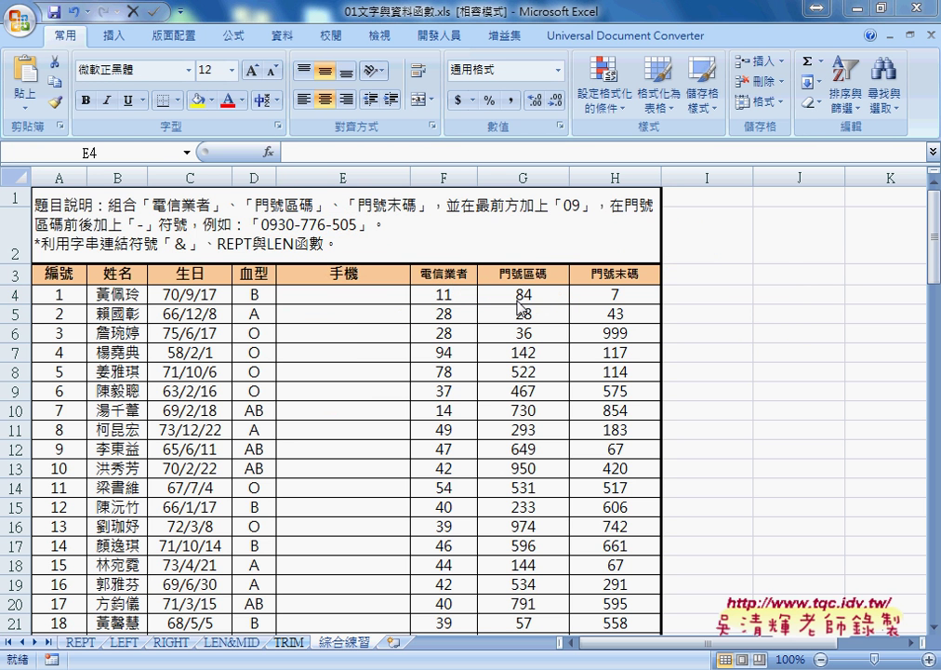
left_click(437, 39)
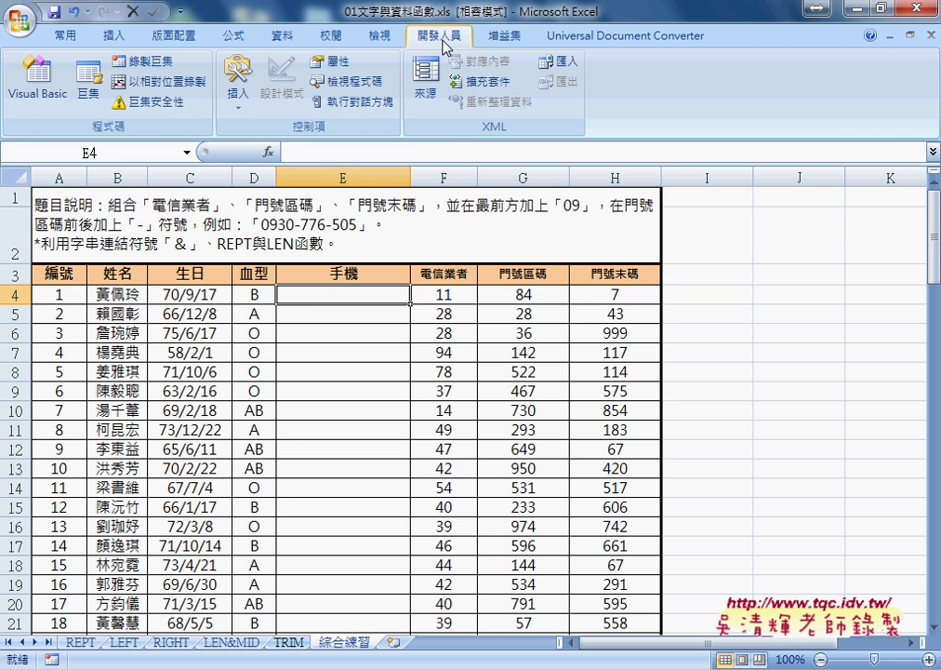
left_click(37, 74)
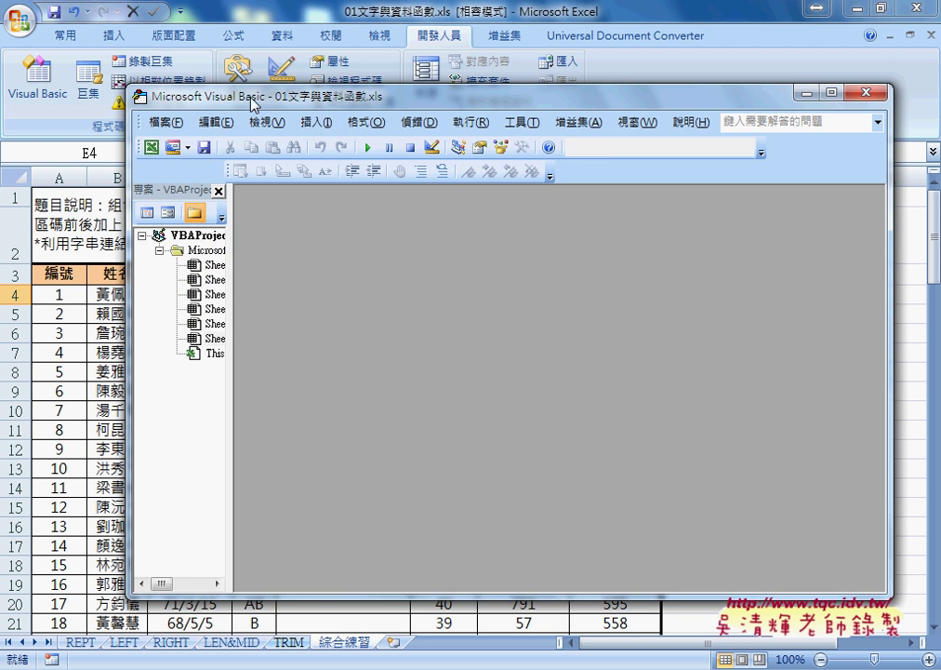
left_click_drag(284, 244, 343, 243)
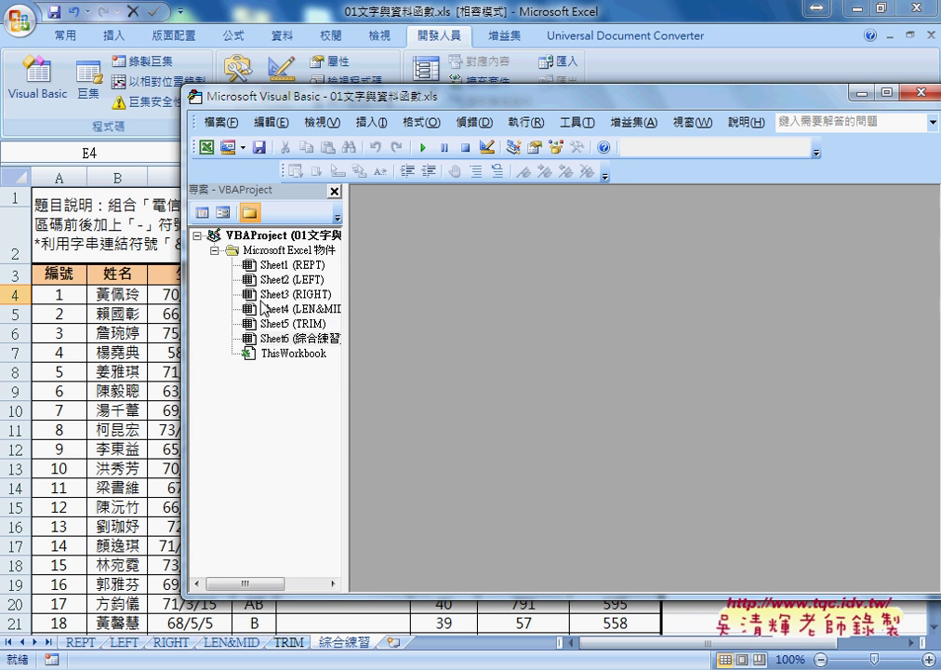
right_click(285, 298)
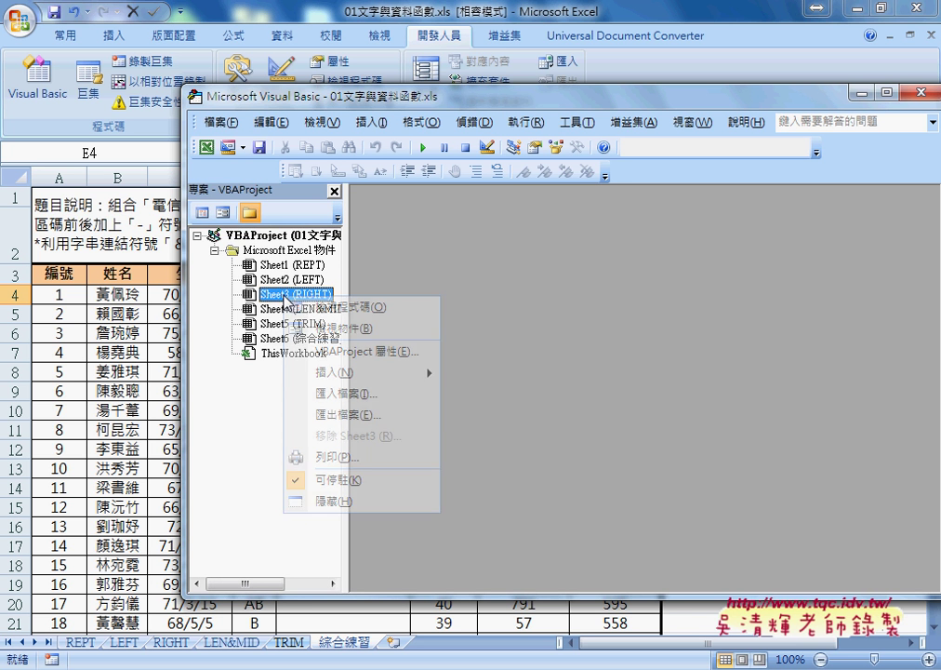
mouse_move(425, 373)
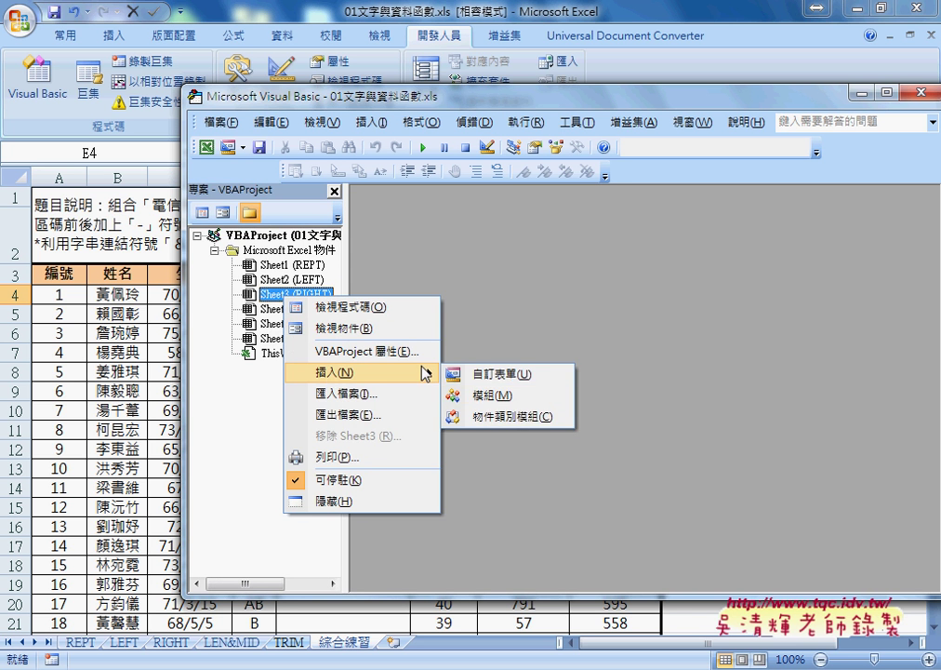
left_click(499, 400)
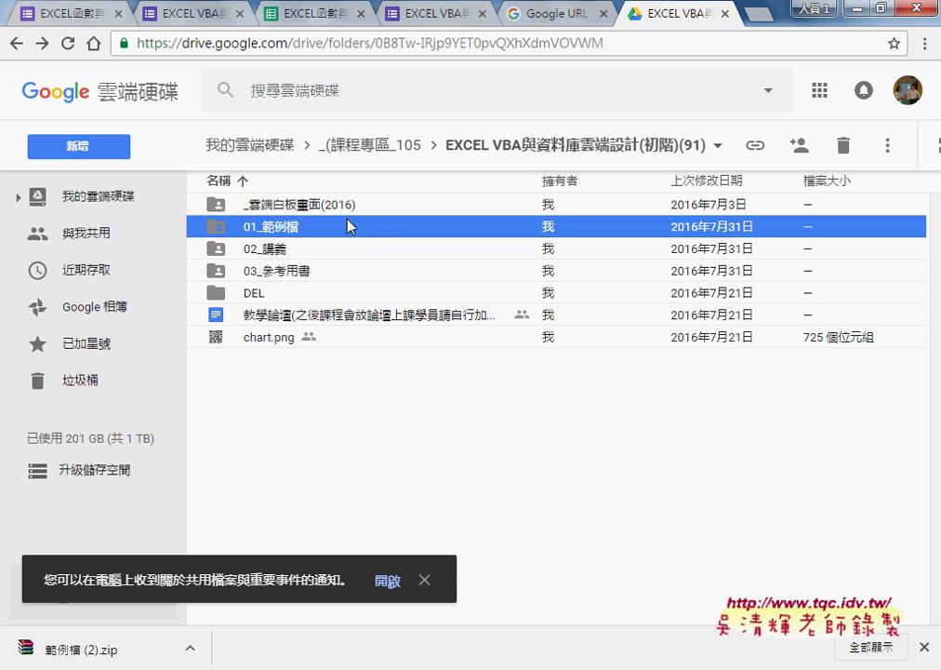
Step: Open the 程式碼 document from _雲端白板畫面(2016) > 01_文字與資料函數 in Google Drive
double_click(334, 205)
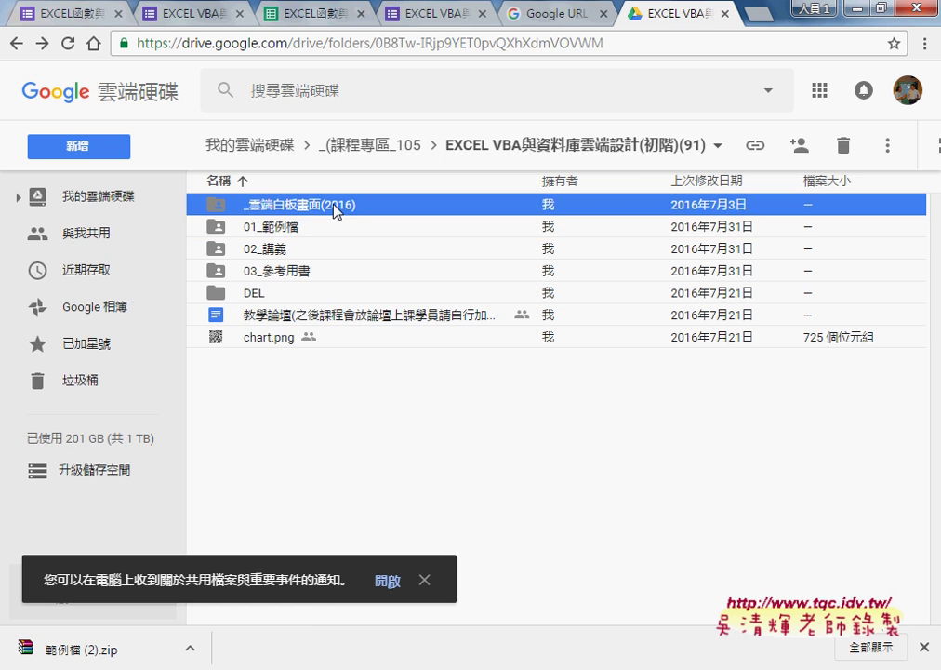
double_click(331, 206)
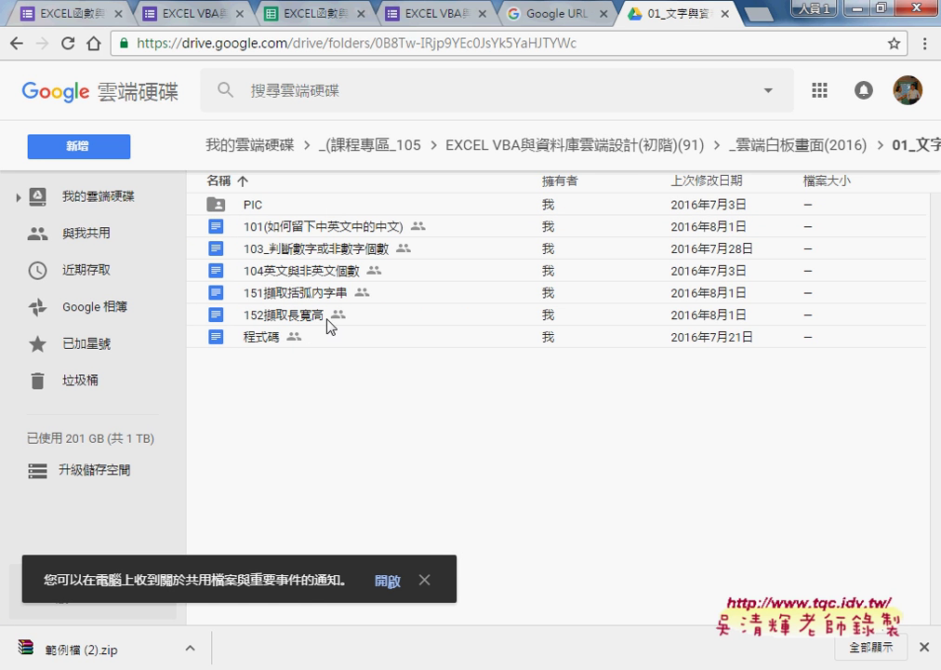
left_click(274, 339)
double_click(275, 339)
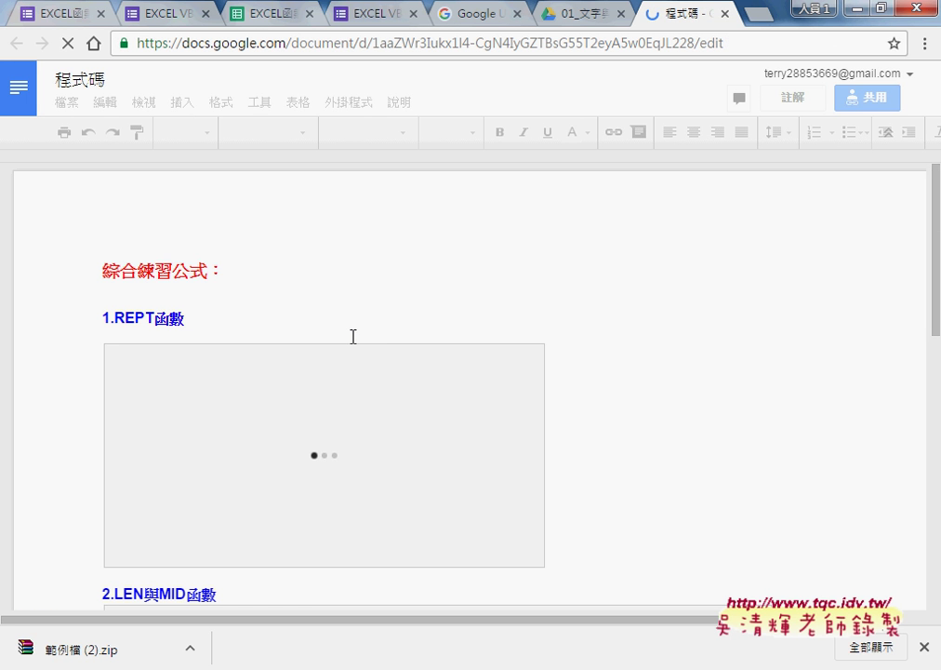
Step: Copy the VBA listing from Public Sub 門號() through the 手機範圍 function, then switch back to Excel
scroll(609, 350, "down", 1)
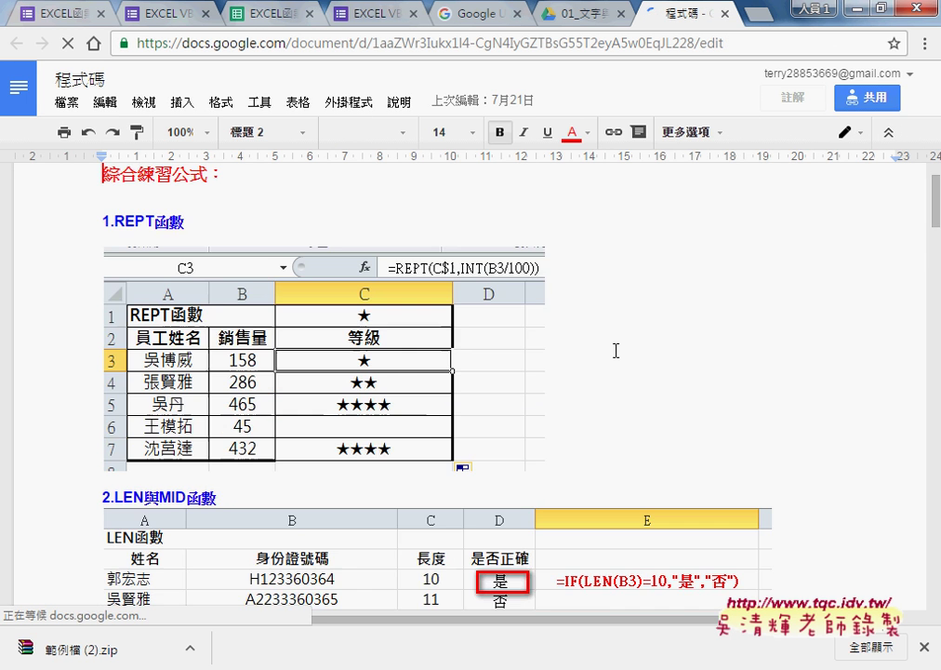
scroll(609, 349, "down", 4)
scroll(611, 350, "down", 5)
scroll(614, 349, "down", 1)
scroll(613, 350, "down", 5)
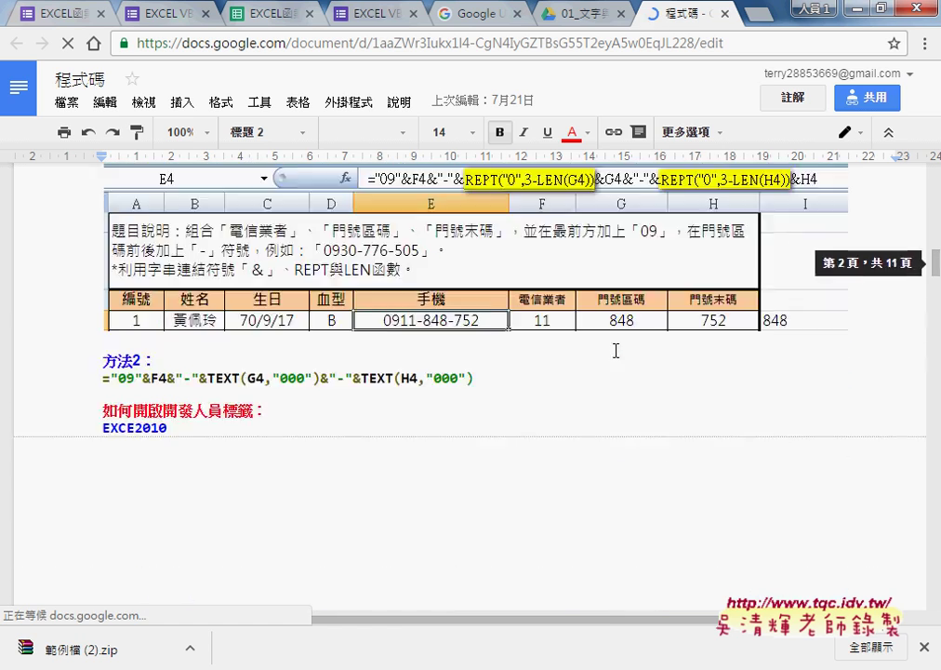
scroll(613, 349, "down", 2)
scroll(614, 350, "down", 3)
scroll(614, 350, "down", 4)
scroll(614, 351, "down", 4)
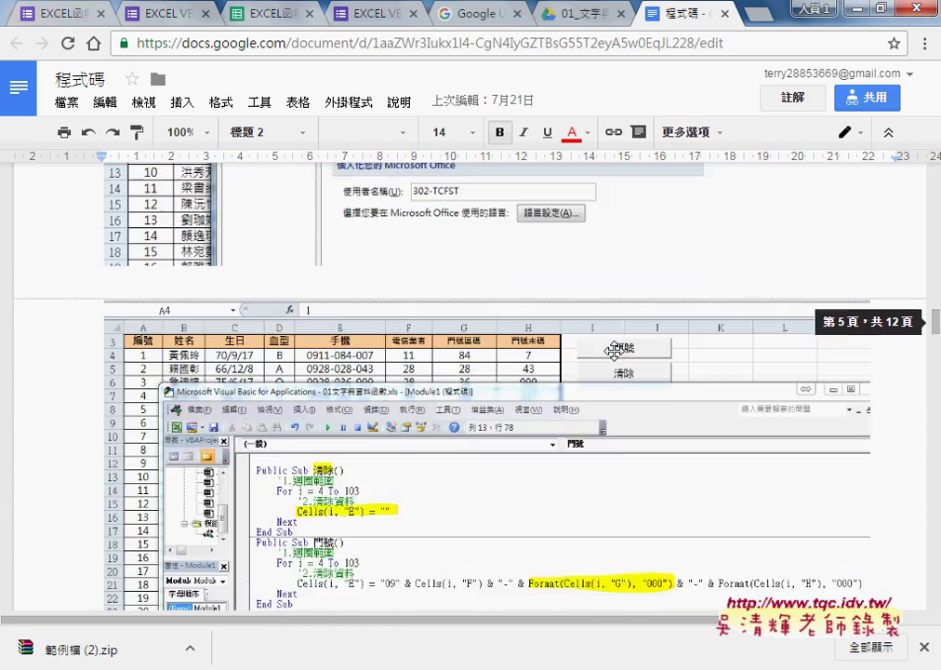
scroll(614, 351, "down", 3)
scroll(615, 351, "down", 2)
scroll(616, 352, "up", 1)
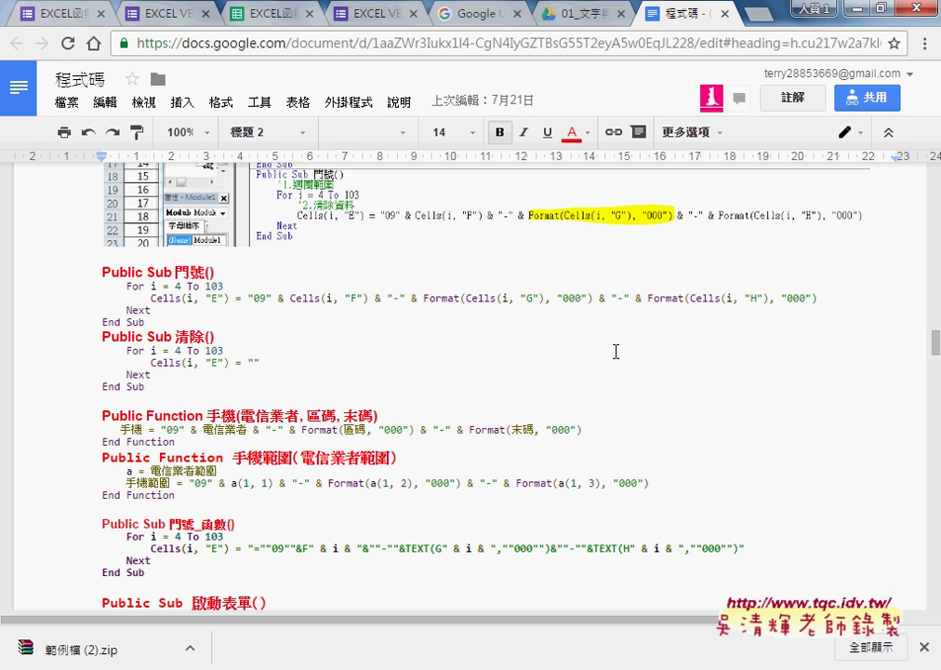
left_click(104, 270)
left_click_drag(104, 270, 242, 482)
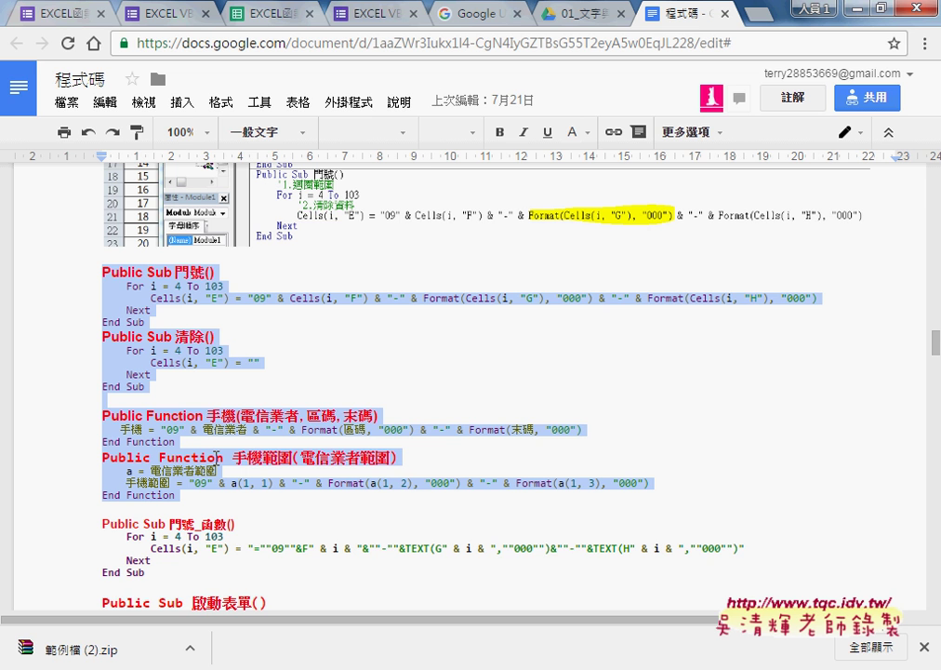
key("alt+Tab")
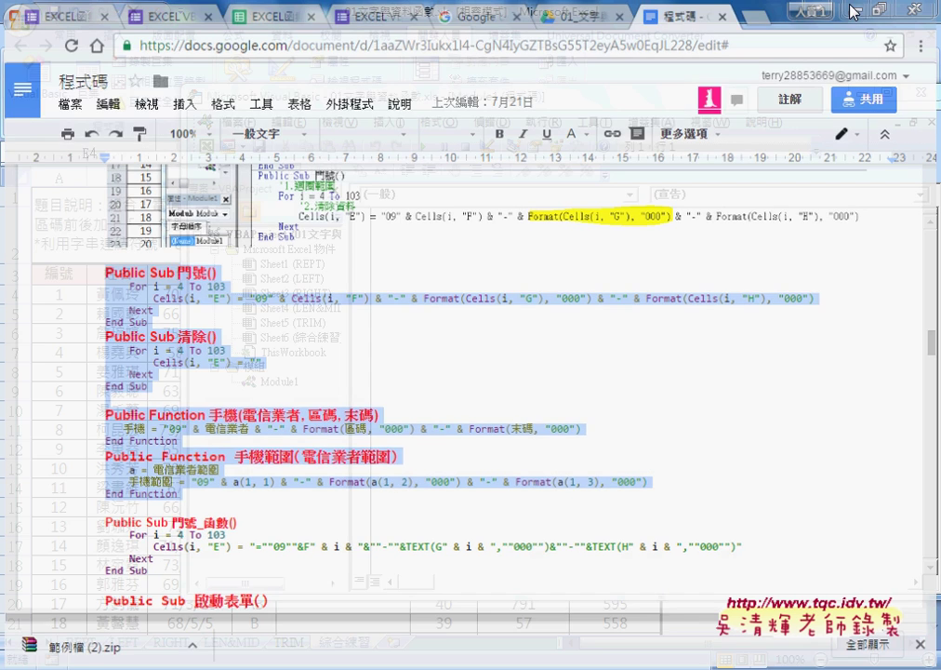
Step: Paste the copied VBA code into Module1 and return to the worksheet
right_click(495, 251)
left_click(540, 311)
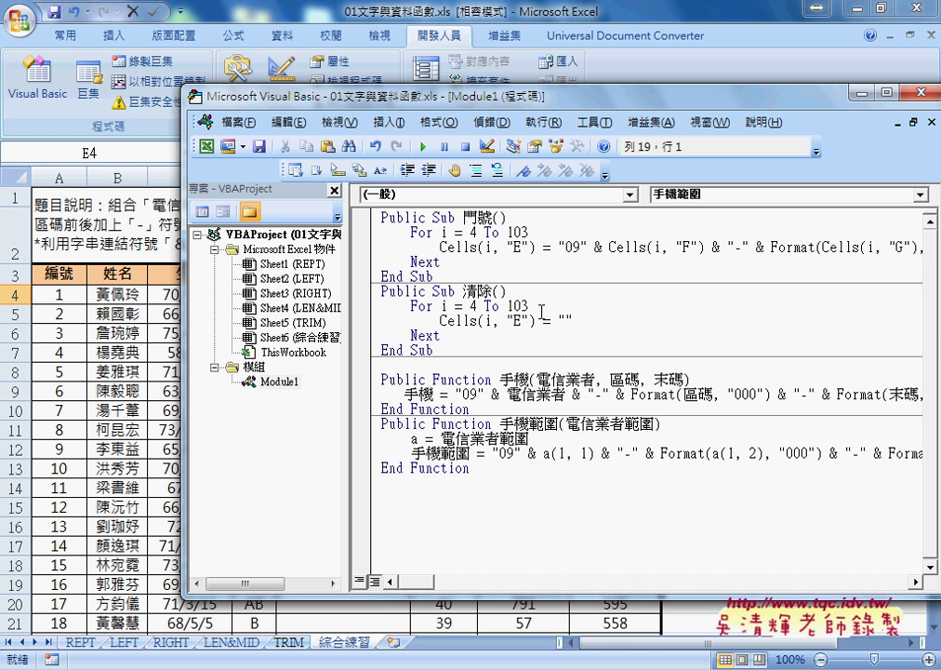
left_click(552, 7)
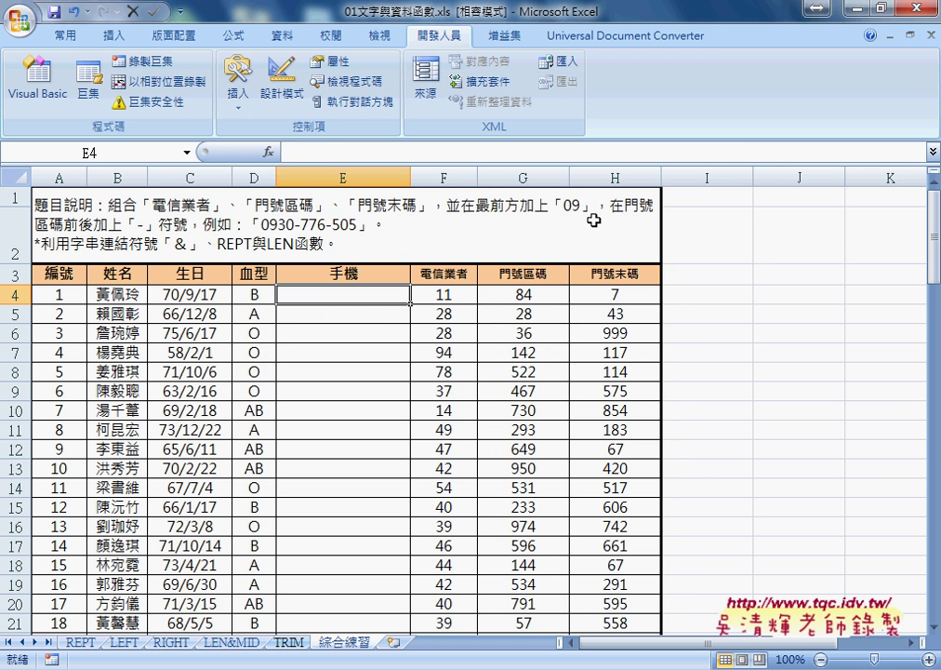
Step: Add a push button near J4 assigned the 門號 macro and captioned 門號
left_click(238, 88)
left_click(243, 152)
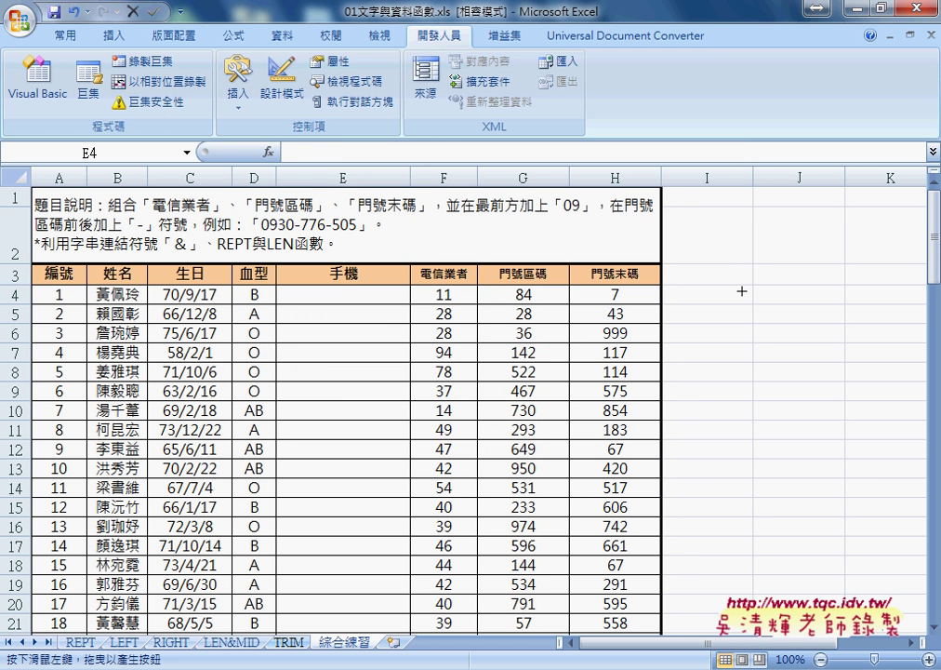
left_click_drag(719, 269, 819, 301)
left_click(390, 177)
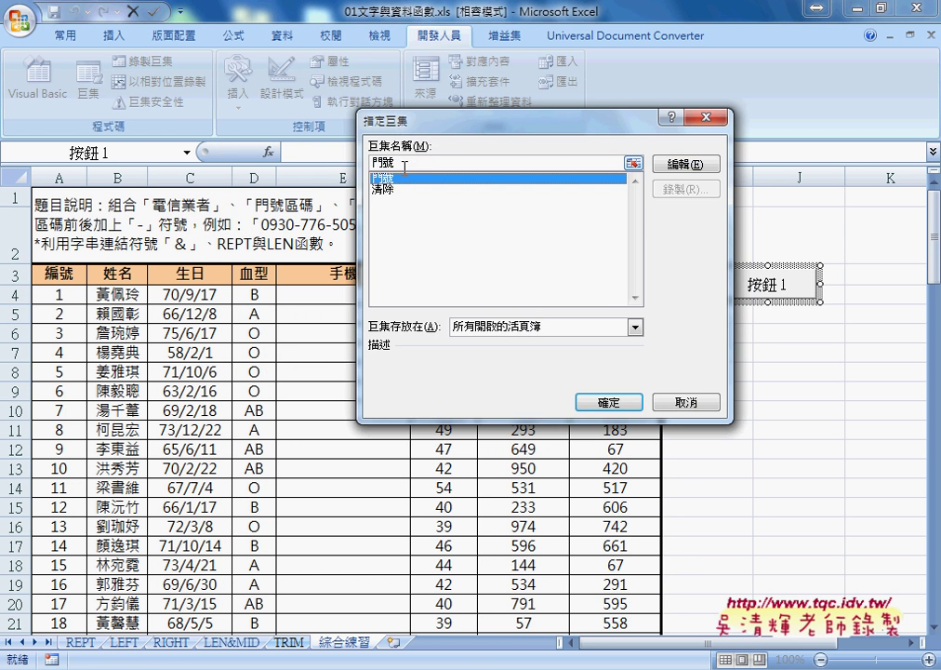
right_click(471, 162)
left_click(502, 195)
left_click(611, 403)
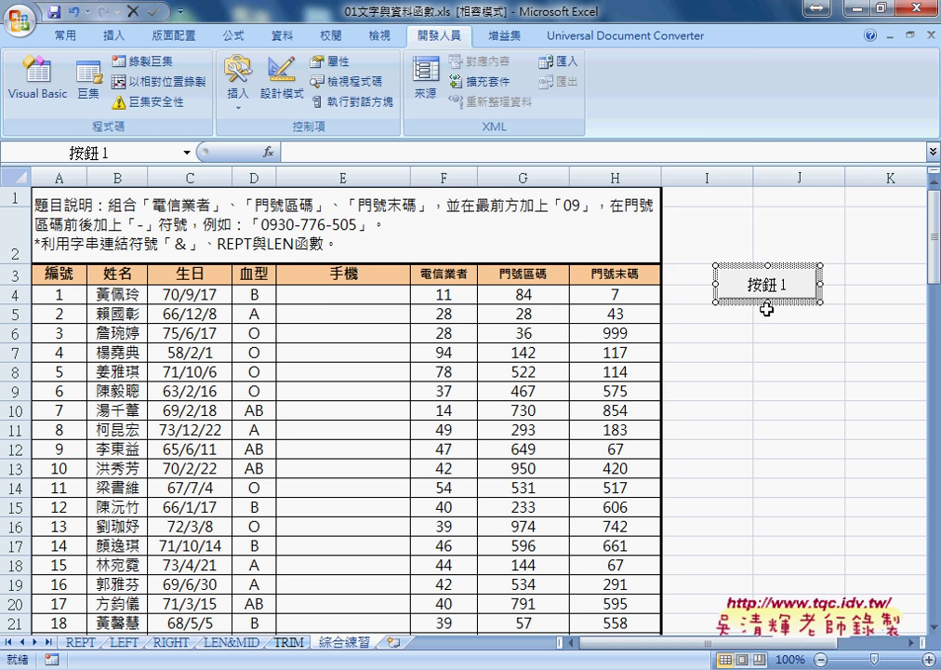
left_click_drag(746, 285, 787, 288)
type("門號")
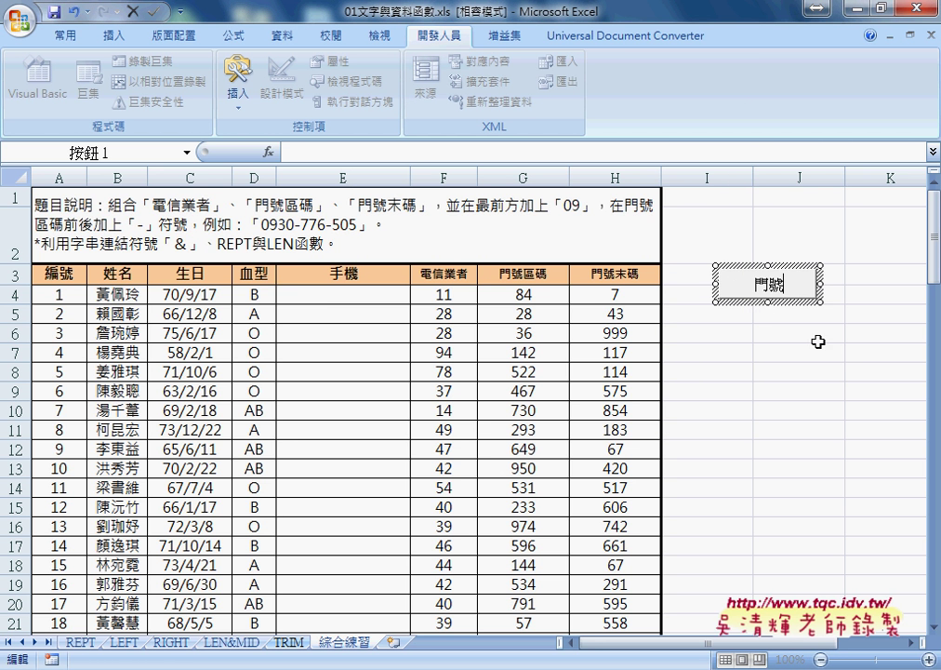
left_click(819, 338)
Step: Run the 門號 macro to fill the 手機 column, then copy the button just below
left_click(767, 289)
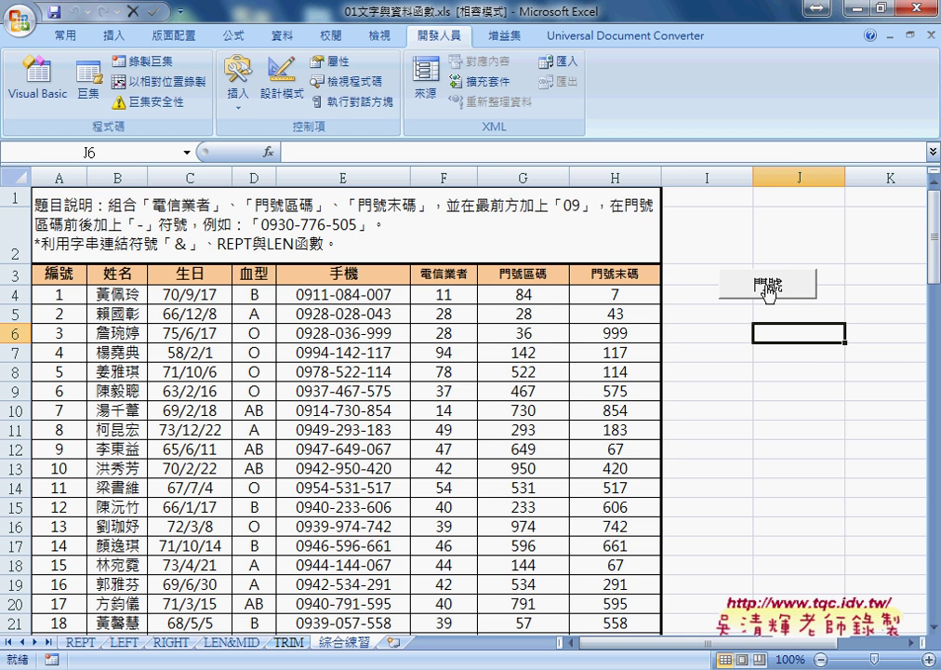
right_click(767, 288)
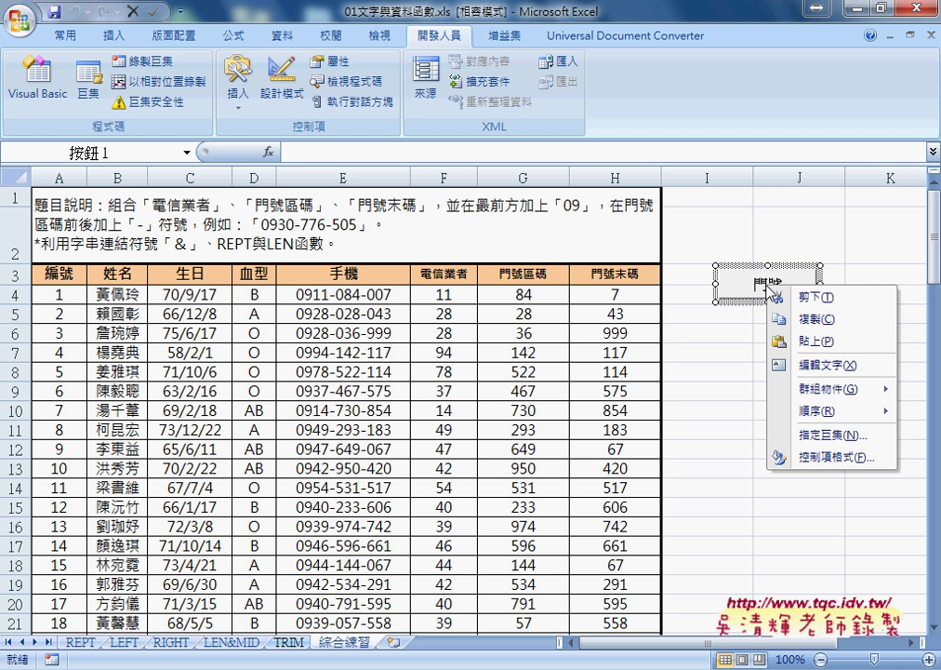
left_click(750, 337)
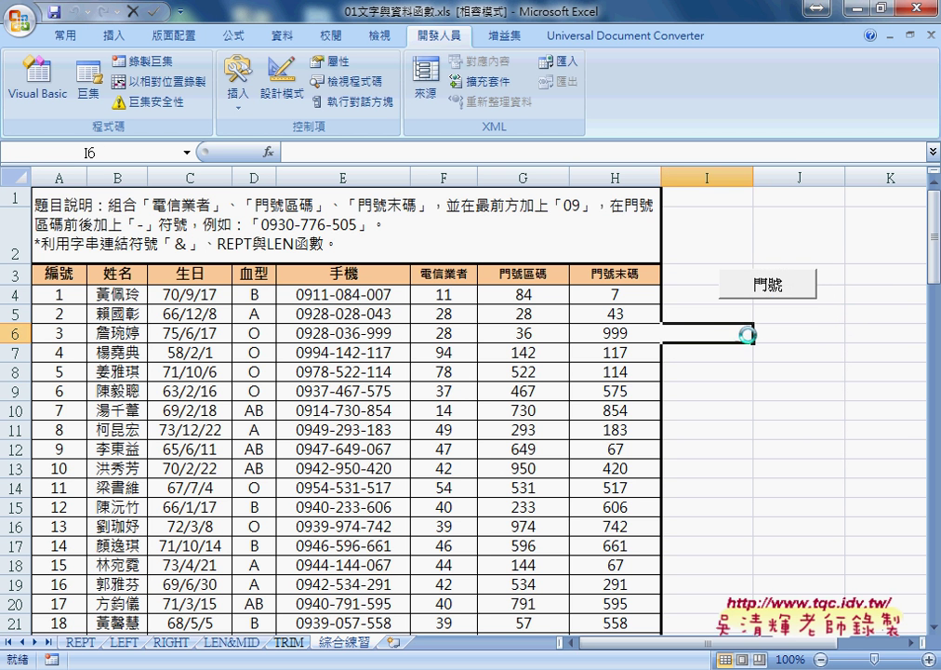
mouse_move(749, 284)
left_mouse_down()
mouse_move(750, 330)
mouse_move(763, 313)
left_mouse_up()
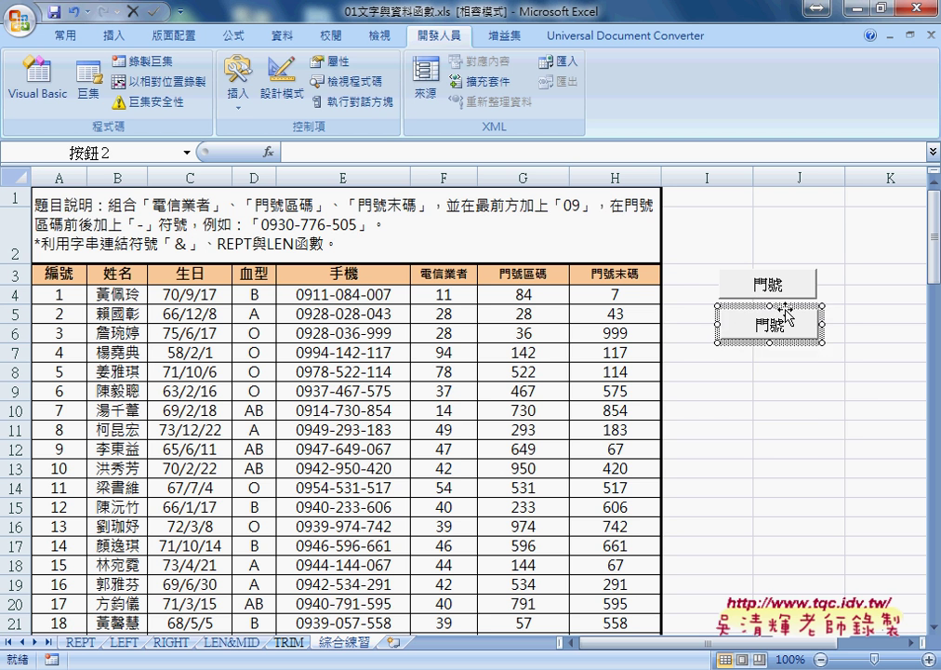
Step: Assign the 清除 macro to the button copy and change its label to 清除
right_click(798, 335)
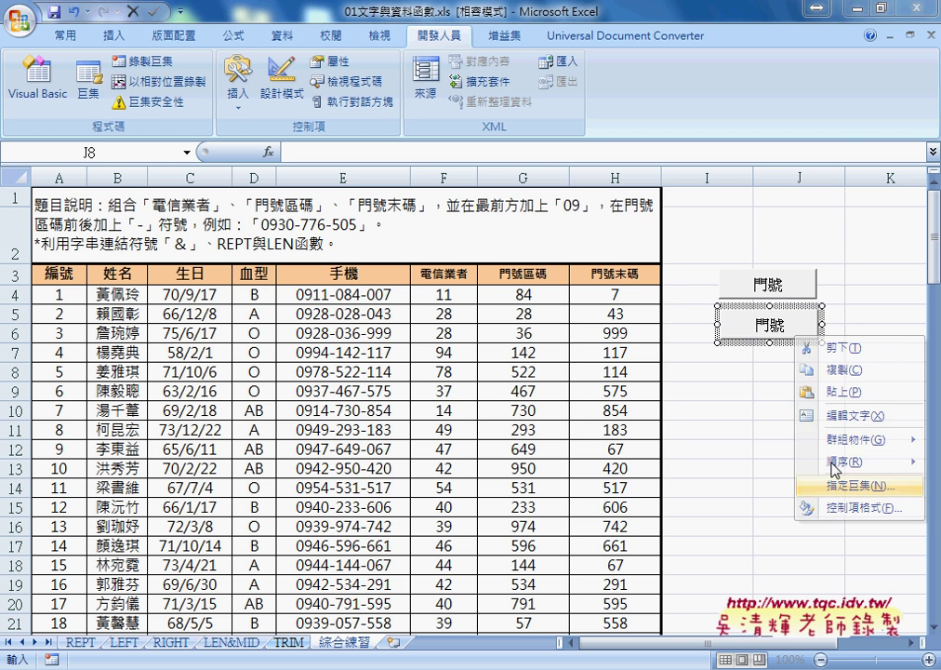
left_click(856, 485)
left_click(595, 396)
double_click(622, 369)
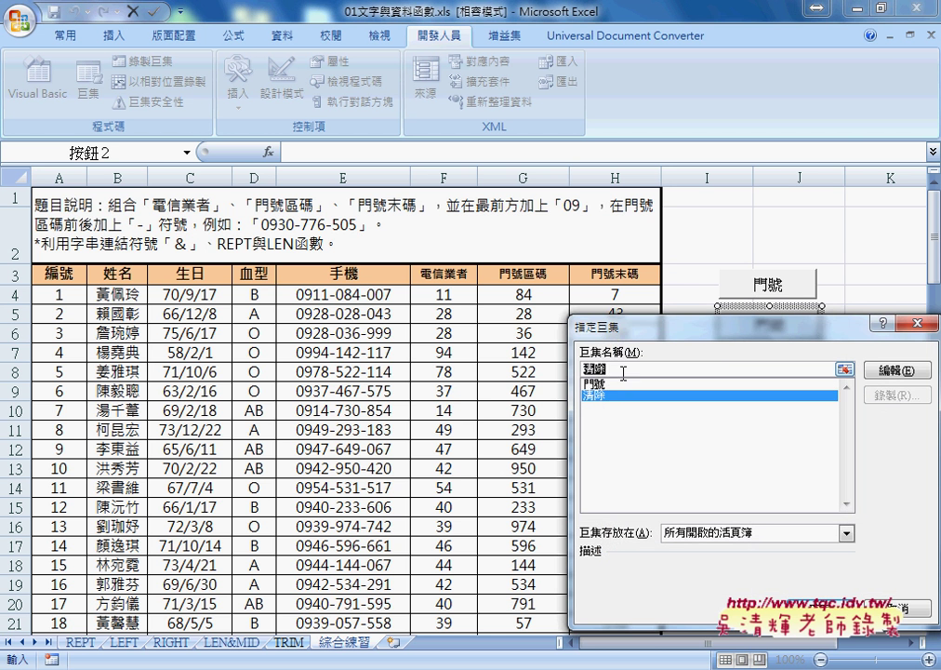
key("Return")
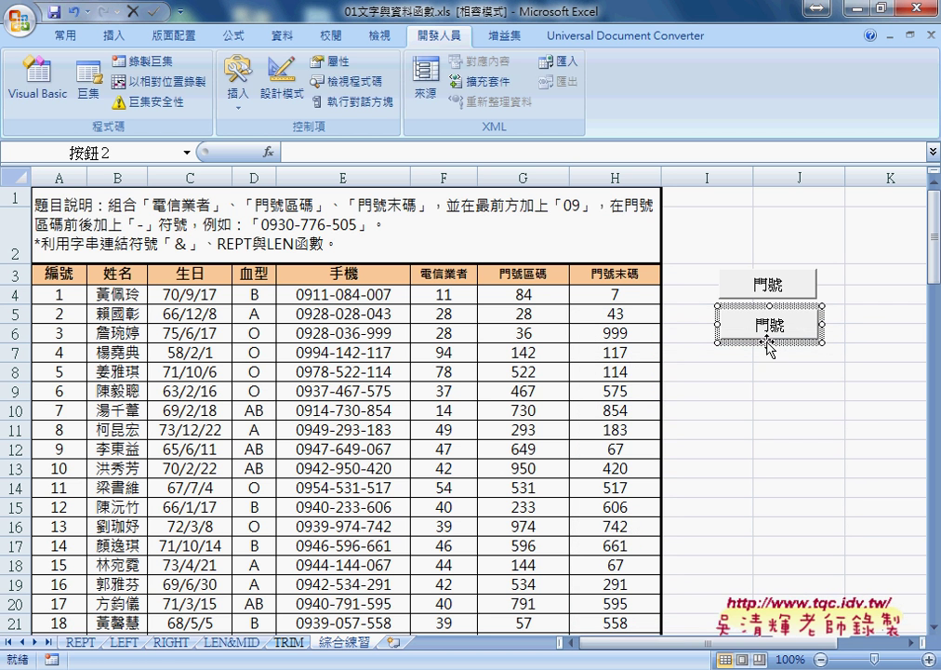
double_click(781, 326)
type("清除")
left_click(798, 428)
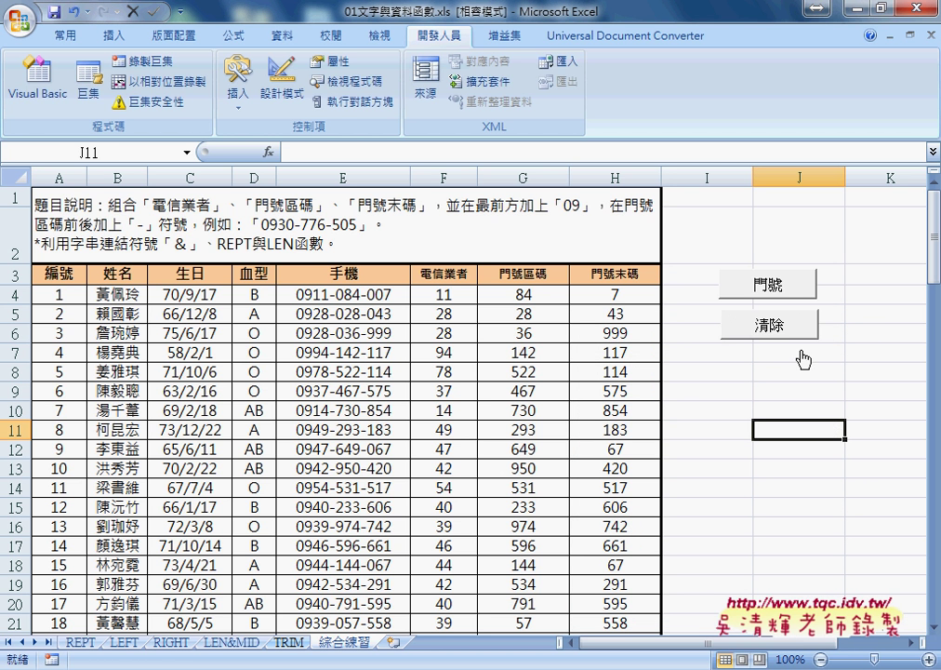
Step: Run the 清除 button to empty the 手機 column, then select E4
left_click(789, 327)
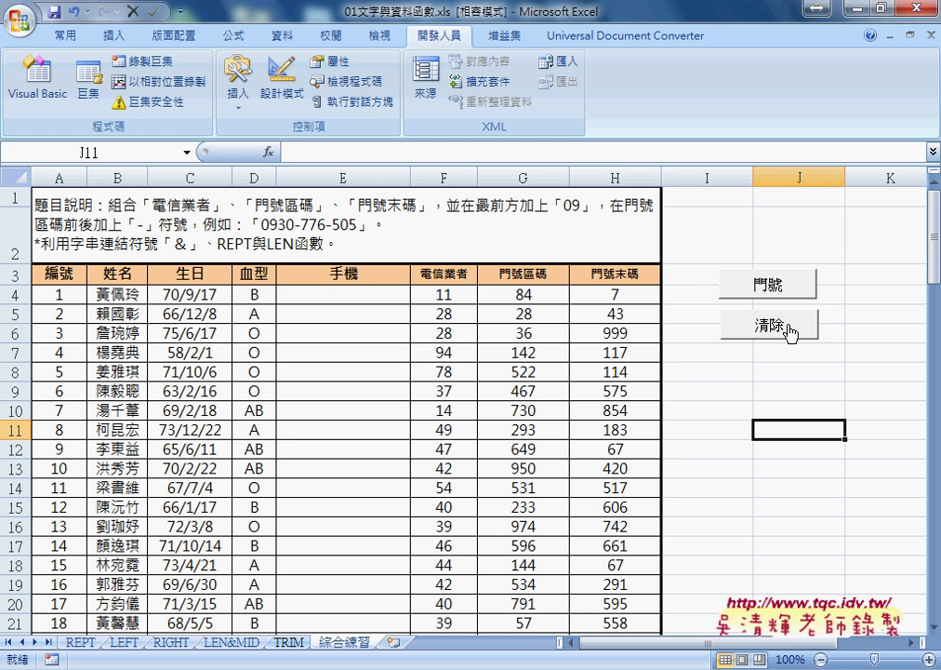
left_click(374, 294)
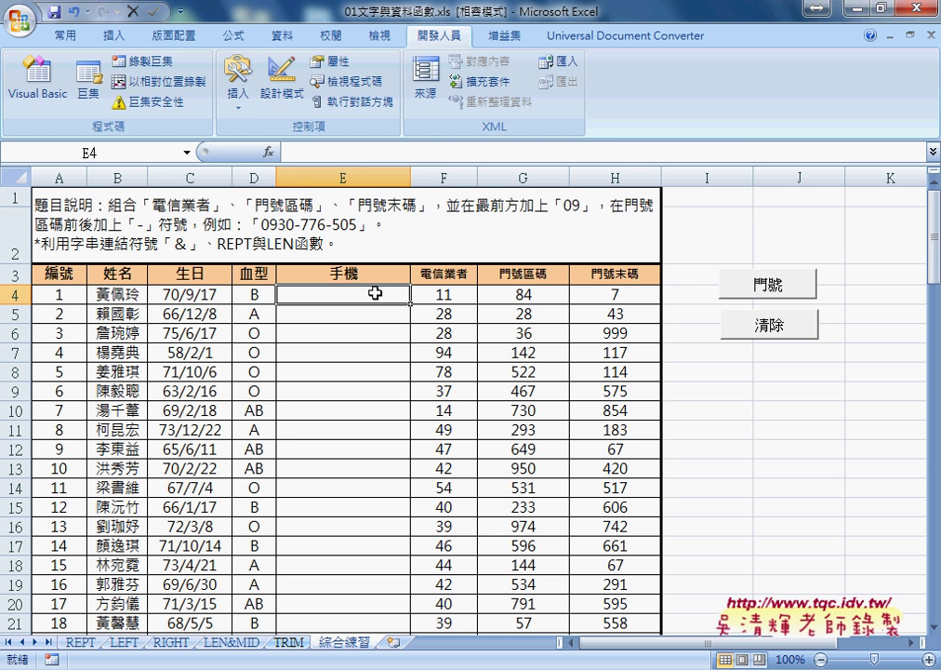
left_click(272, 152)
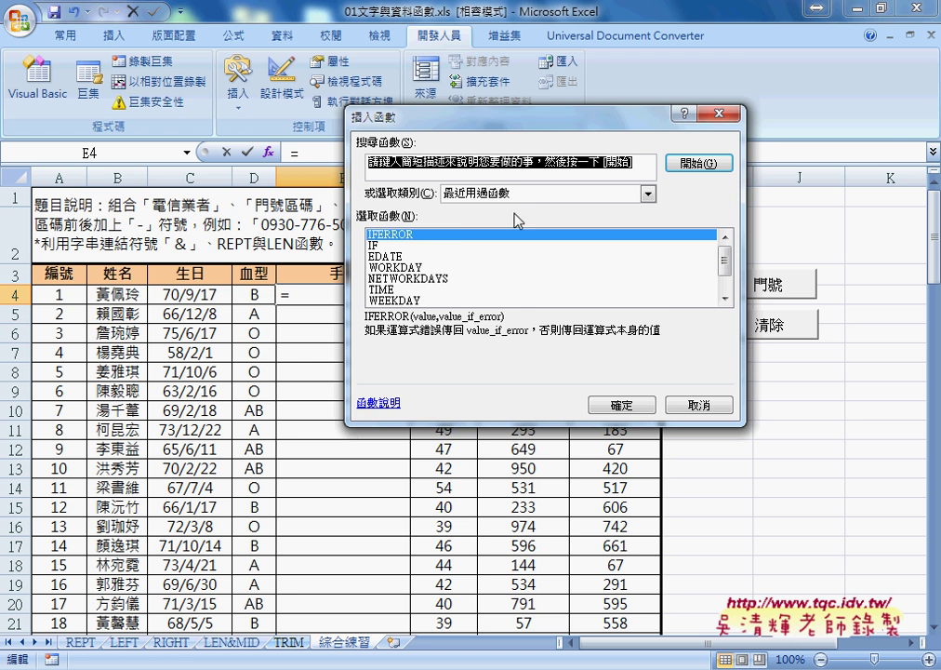
left_click(536, 194)
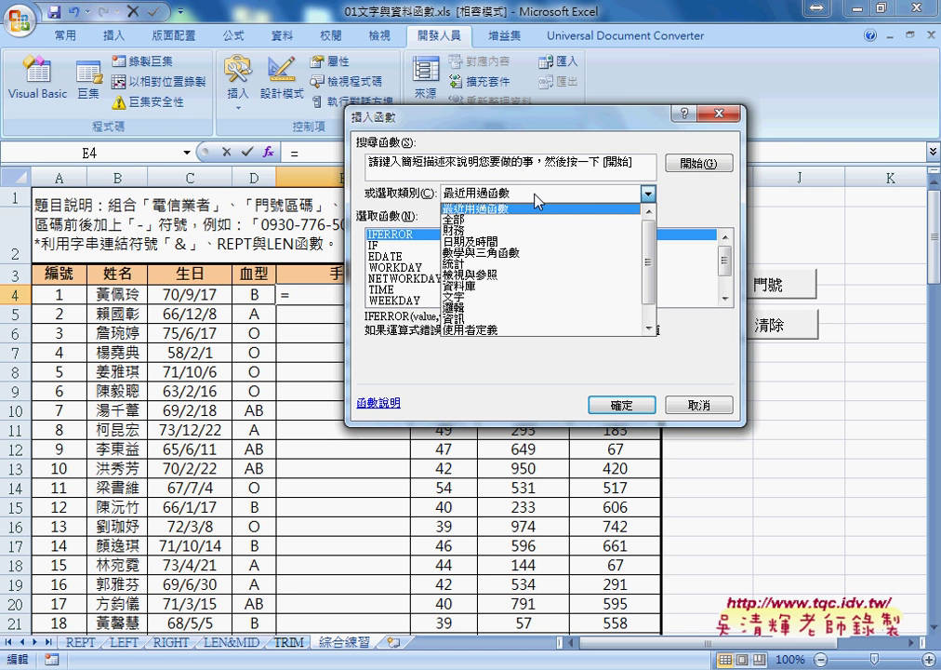
left_click(507, 330)
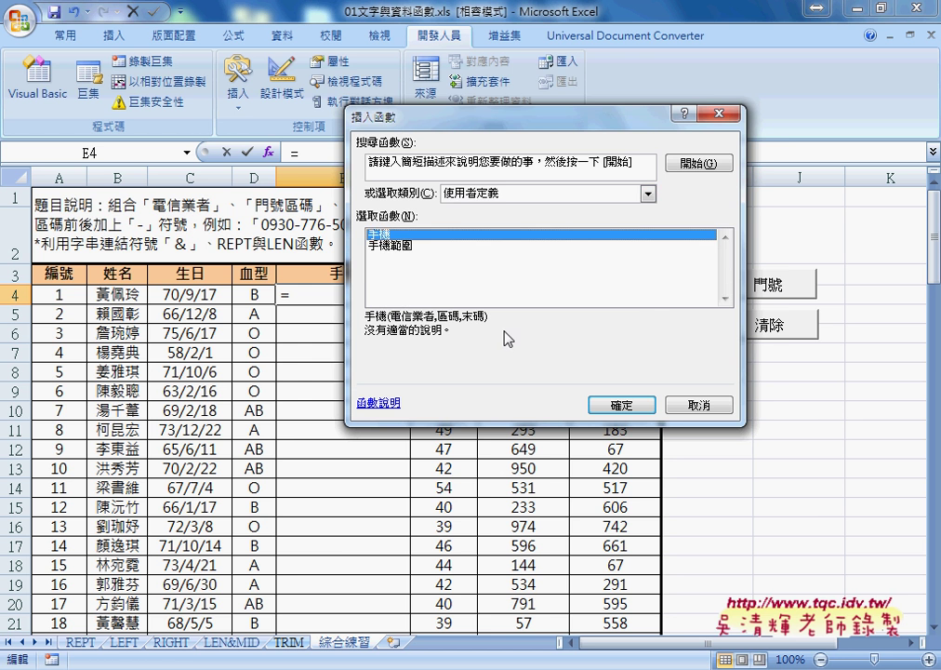
left_click(606, 405)
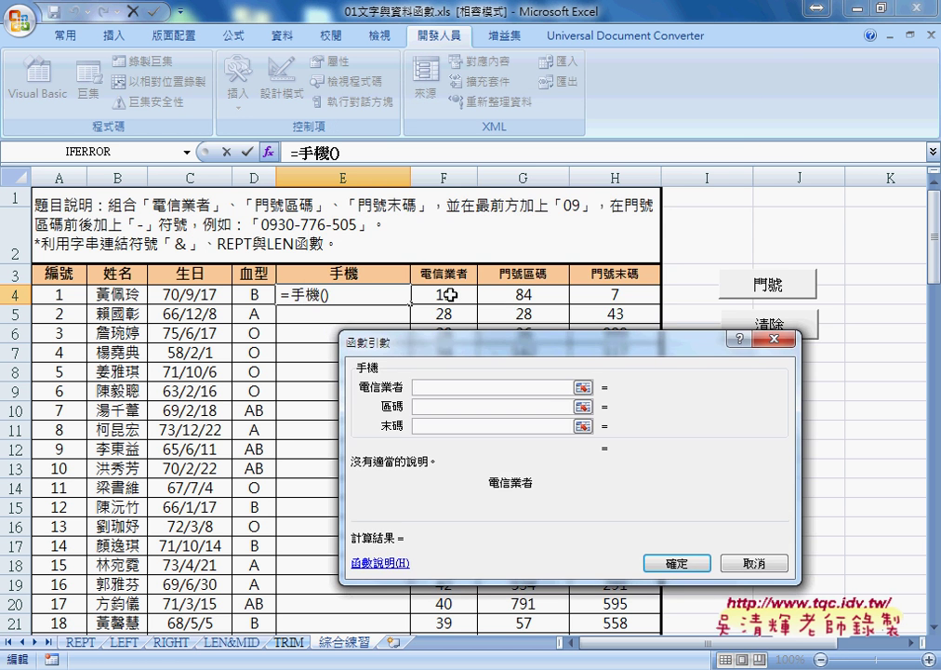
left_click(449, 294)
left_click(483, 406)
left_click(523, 296)
left_click(449, 426)
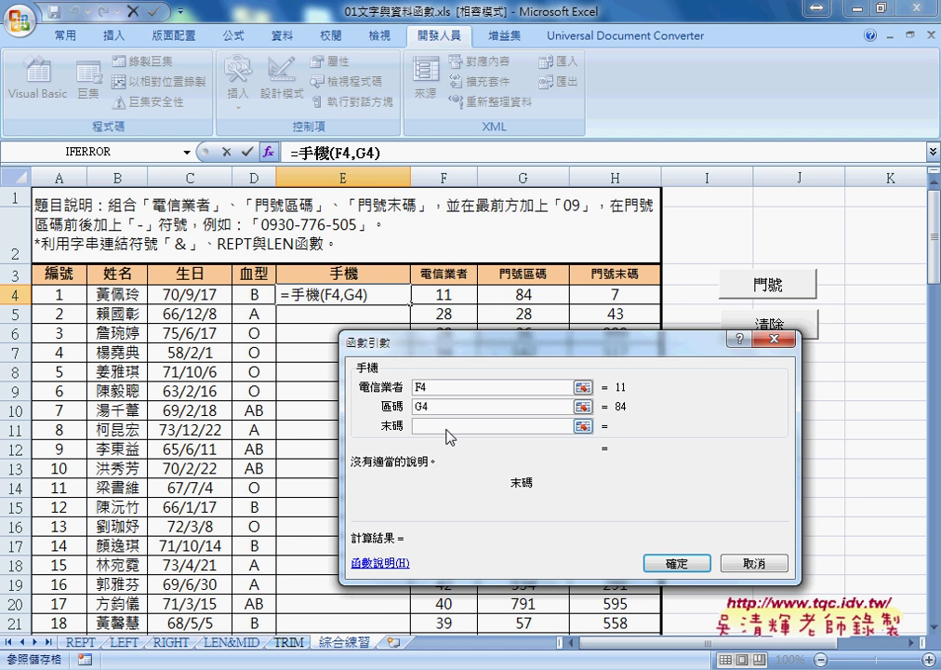
left_click(609, 296)
left_click(679, 562)
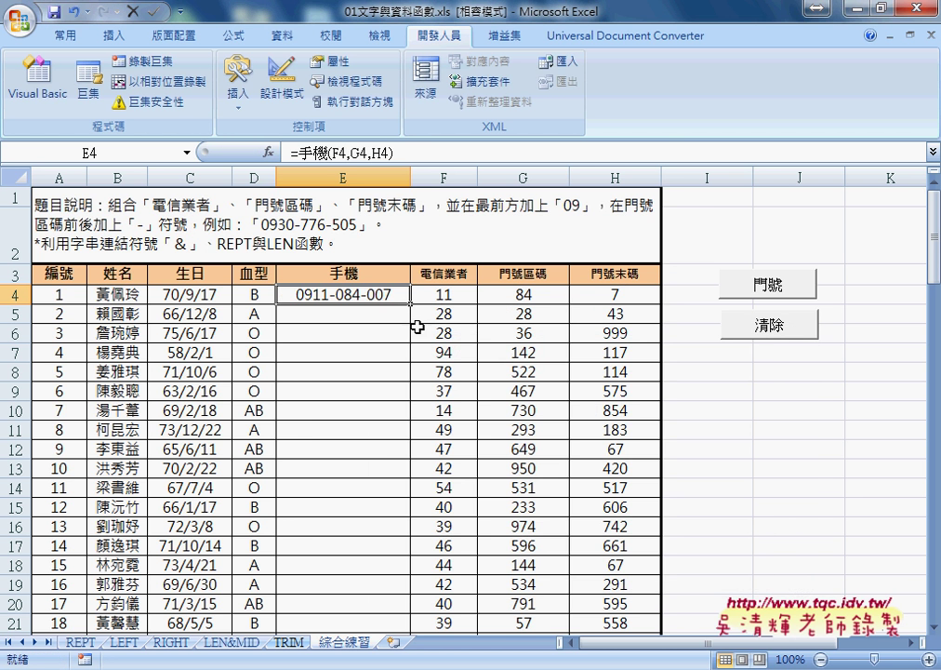
Step: Fill E4's 手機 formula down the column, then empty the column with the 清除 button
double_click(412, 304)
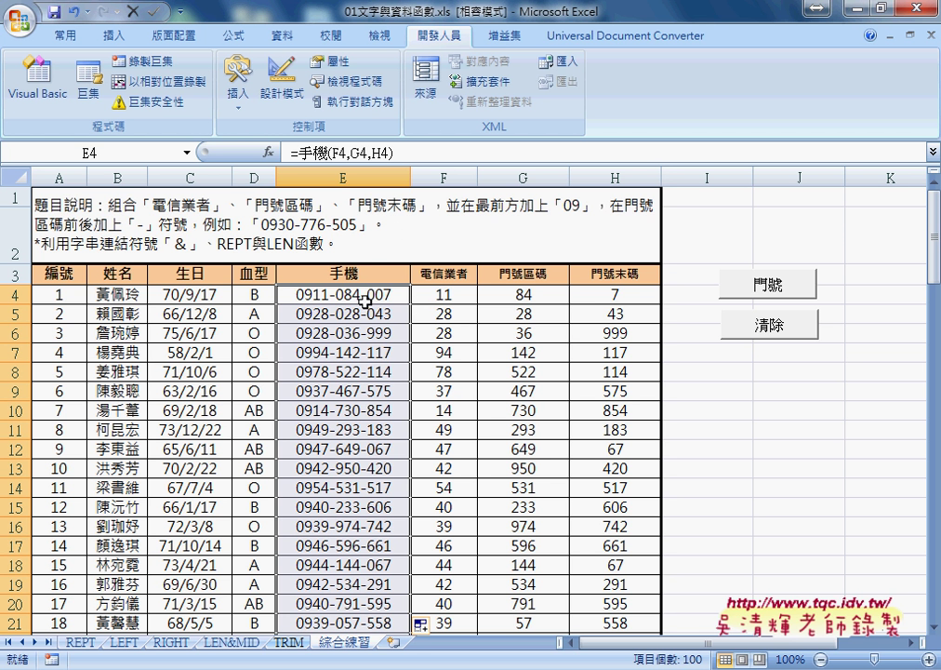
left_click(744, 325)
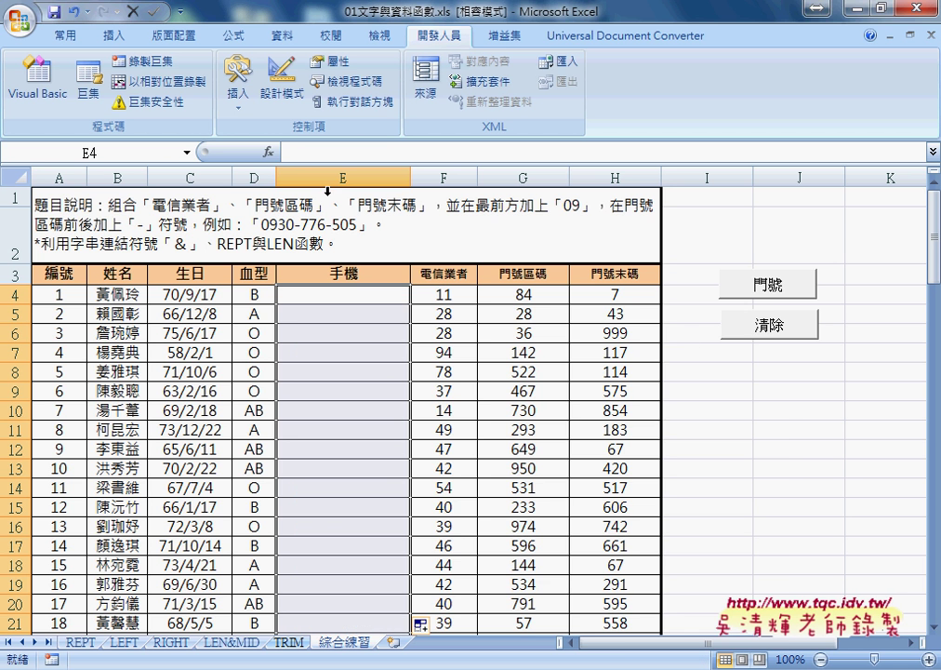
Step: Enter =手機範圍(F4:H4) in E4 through the Insert Function dialog
left_click(267, 151)
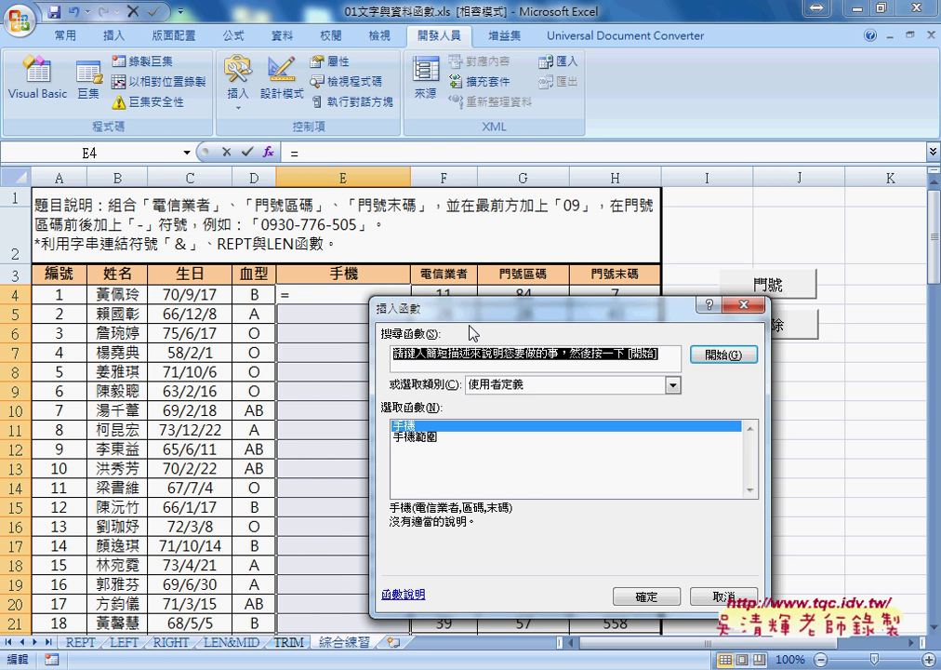
left_click_drag(497, 308, 494, 336)
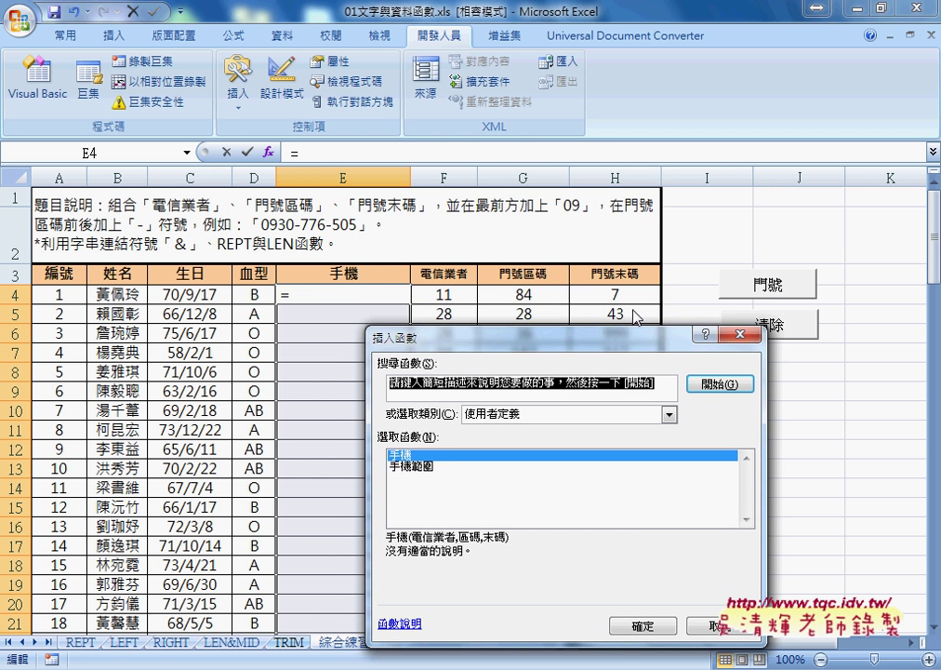
left_click(514, 467)
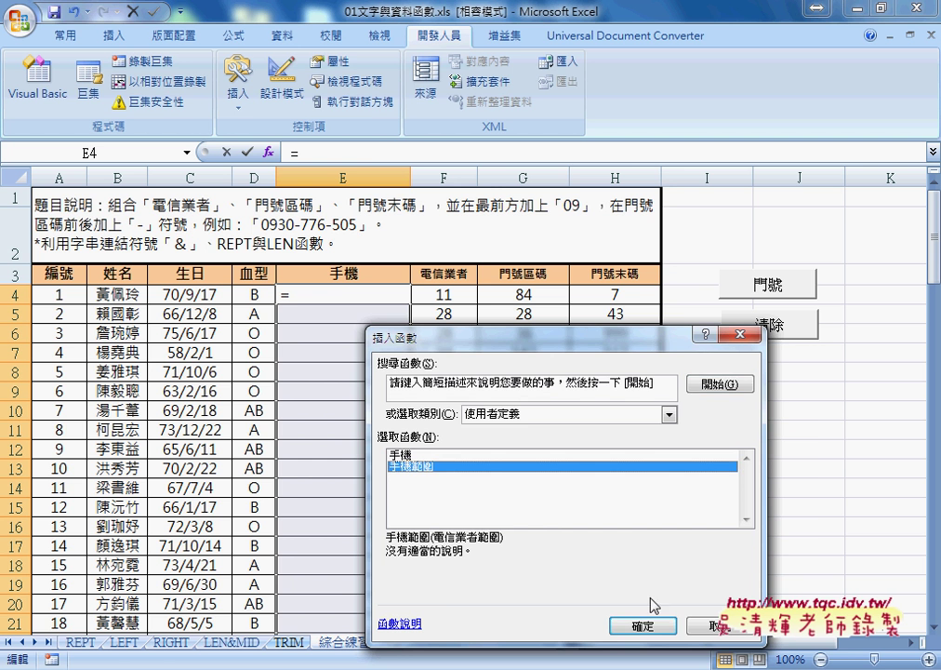
left_click(656, 629)
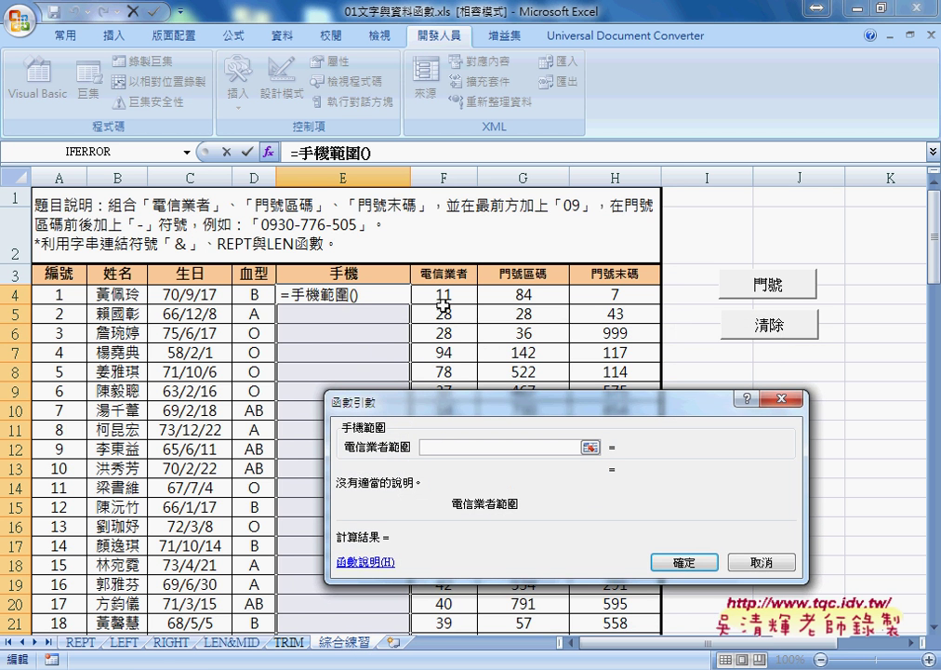
left_click_drag(445, 294, 610, 298)
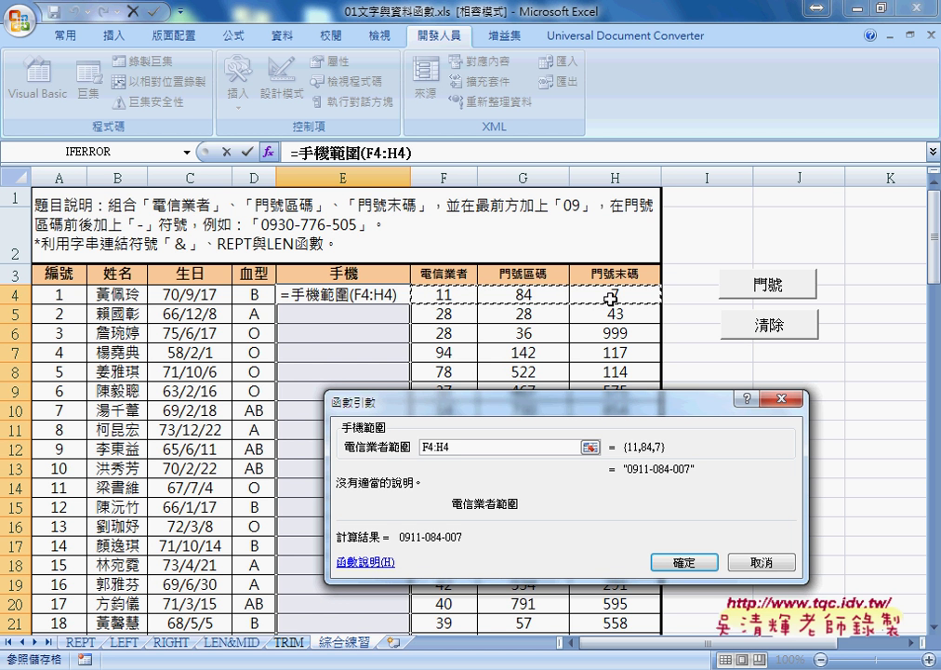
left_click(686, 569)
left_click(686, 562)
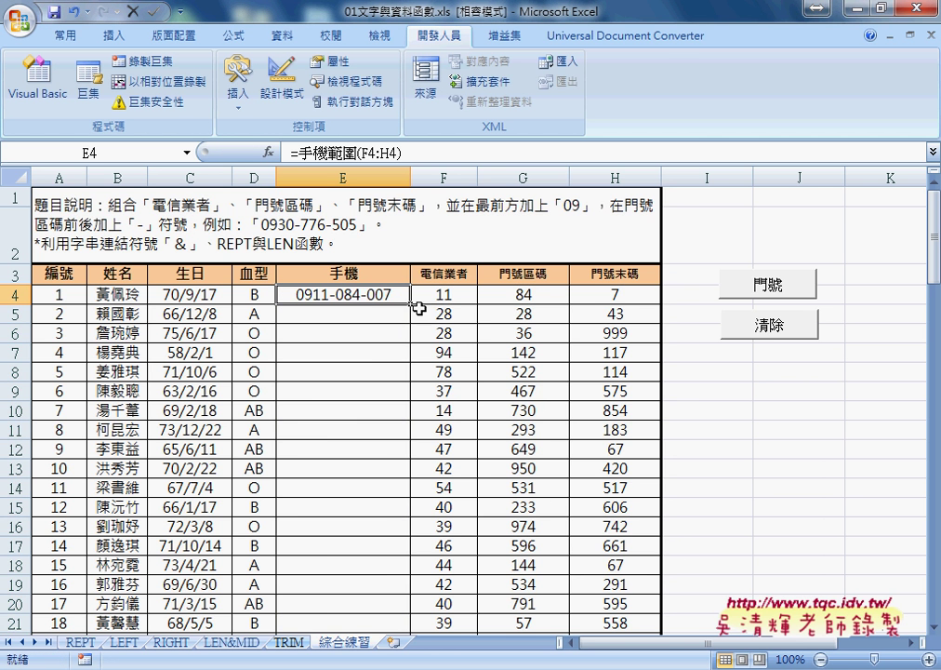
Step: Fill the formula down, clear it with 清除, then refill the 手機 column as values with 門號
double_click(410, 302)
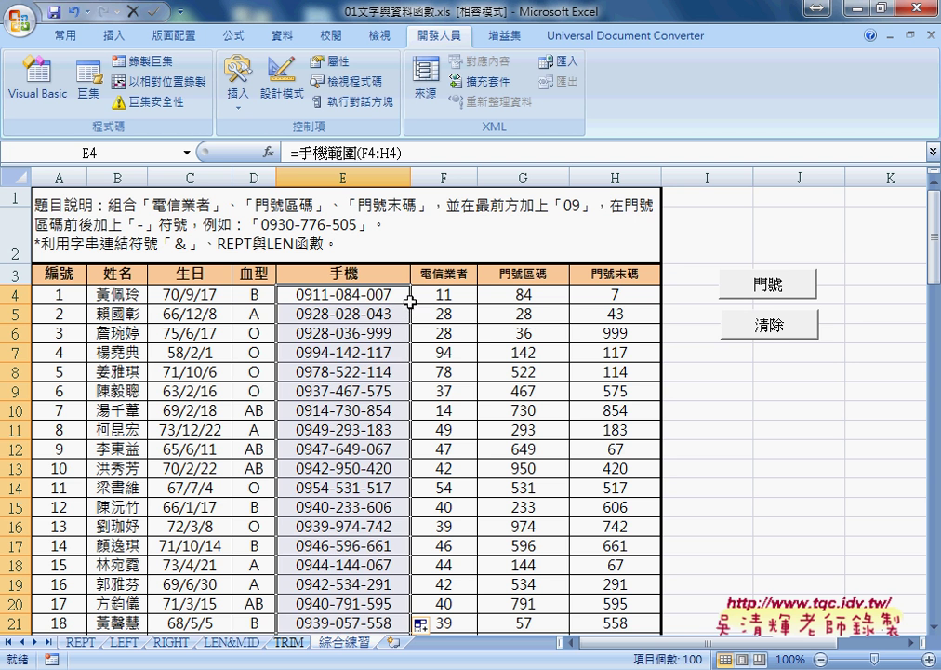
left_click(730, 327)
left_click(765, 290)
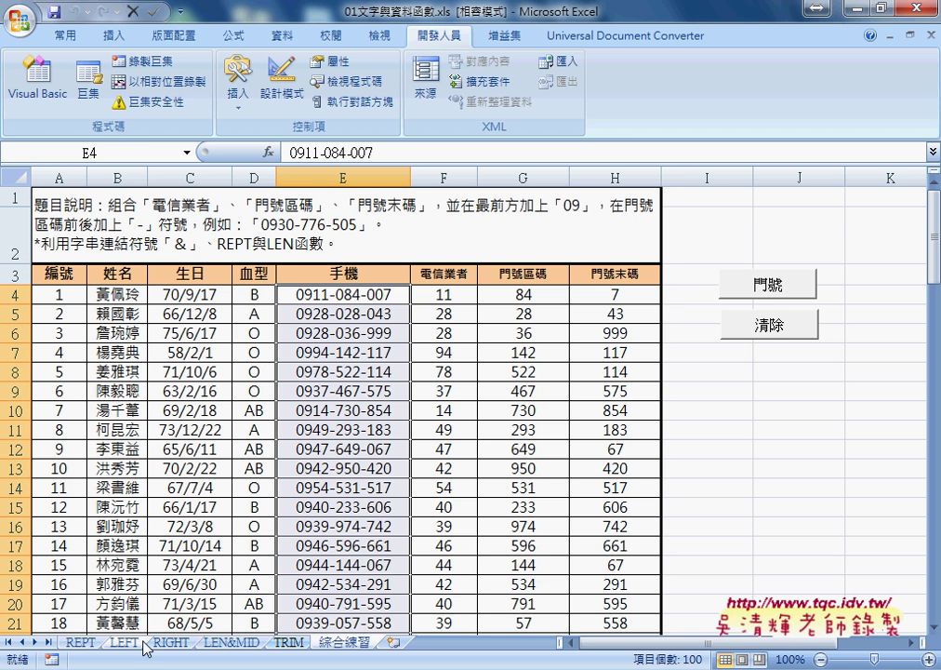
Step: On the REPT sheet, start a REPT function in cell C3 from the Text category
left_click(79, 643)
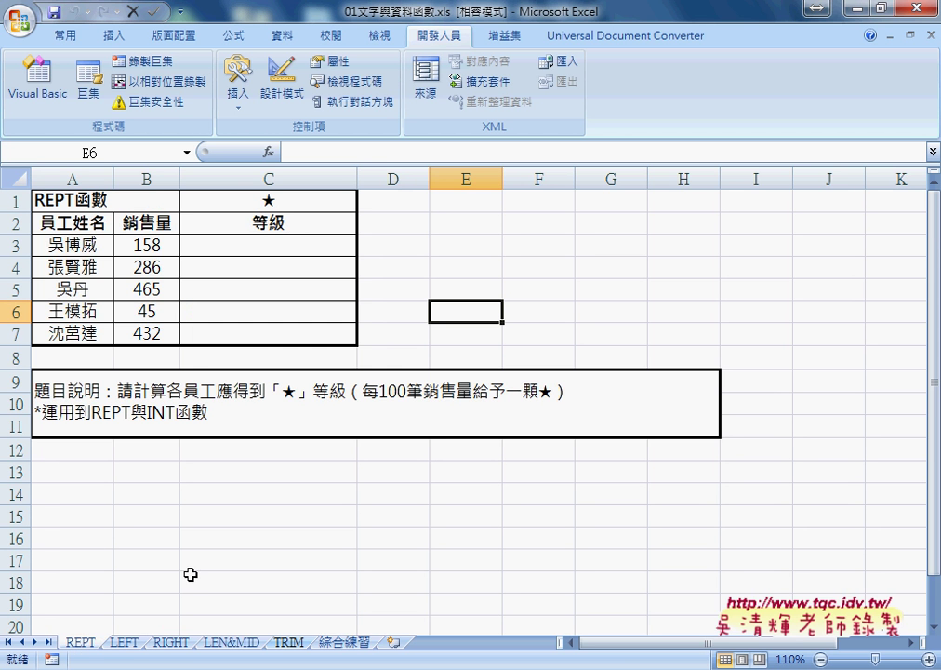
left_click(201, 239)
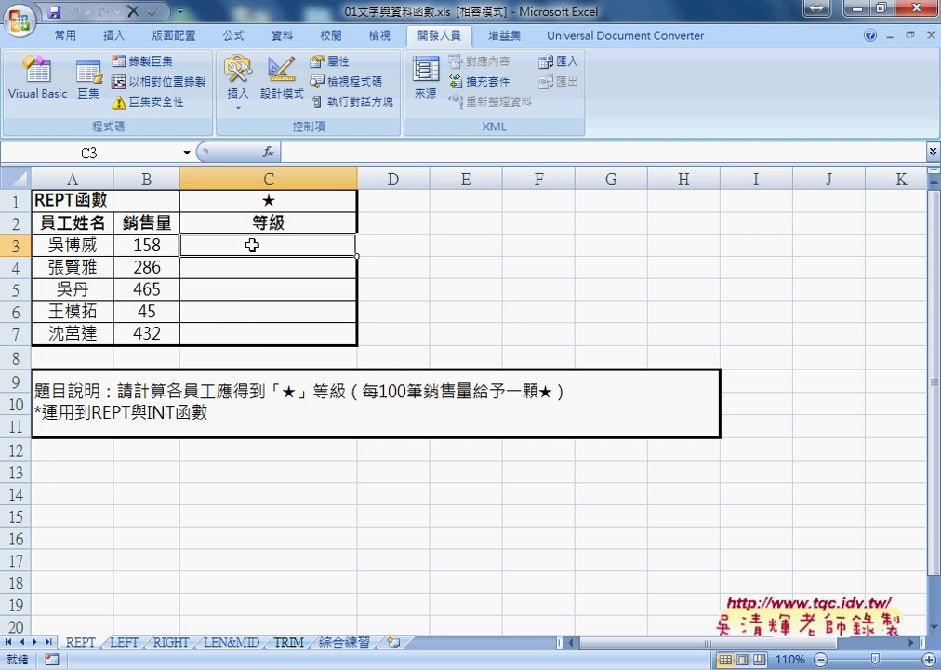
left_click(269, 150)
left_click(557, 257)
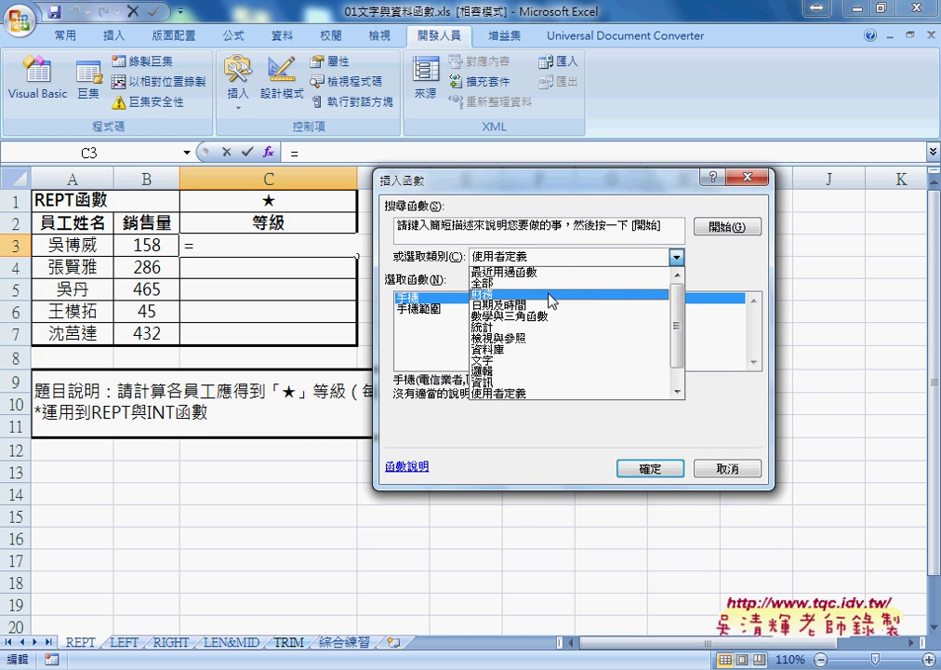
left_click(557, 360)
left_click_drag(751, 326, 753, 336)
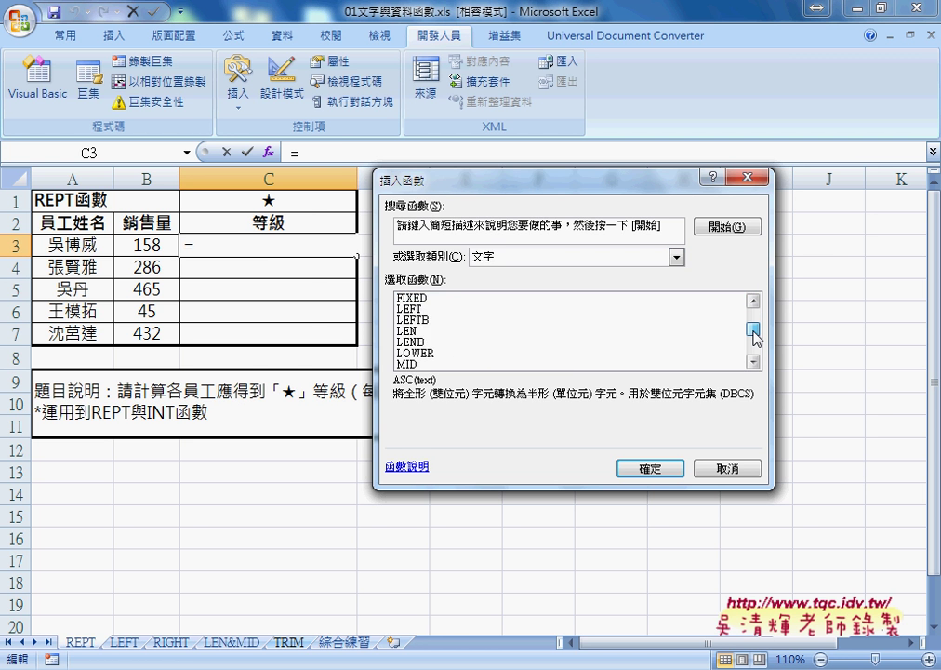
left_click(410, 353)
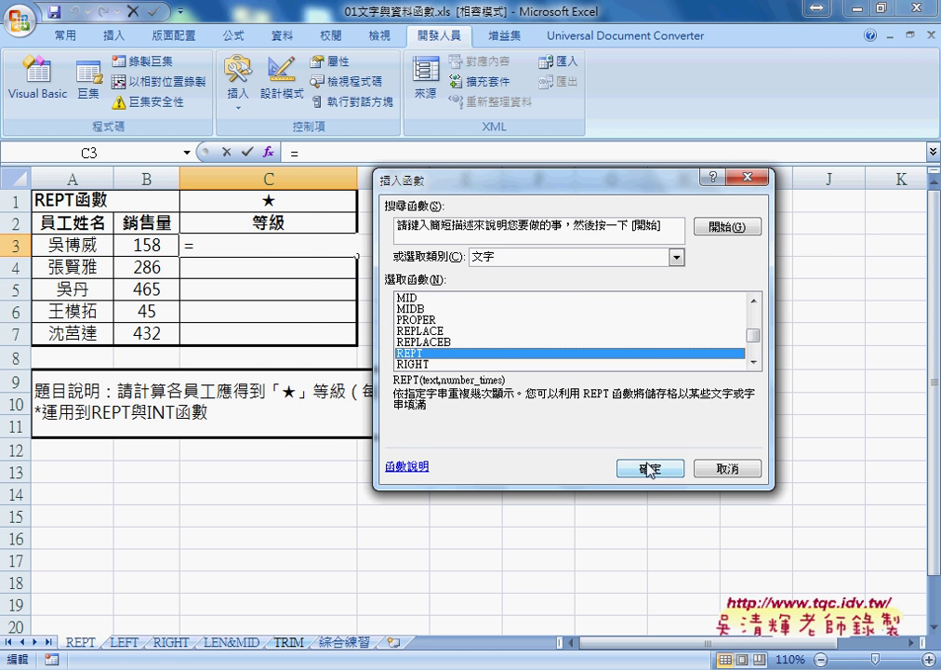
left_click(622, 468)
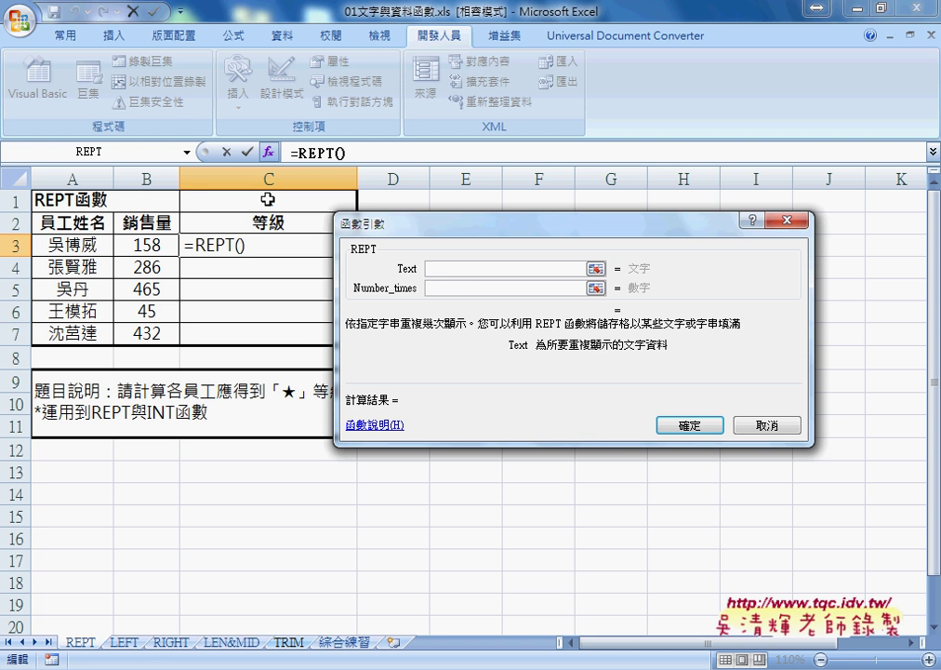
Step: Set REPT's Text to C$1 and Number_times to B3/100
left_click(268, 199)
left_click(431, 268)
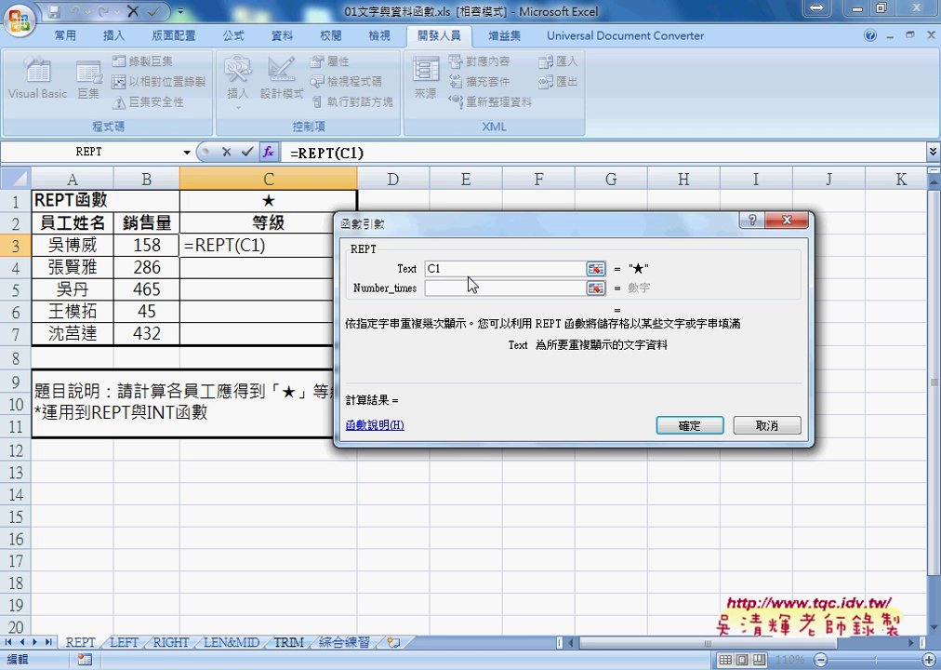
key("F4")
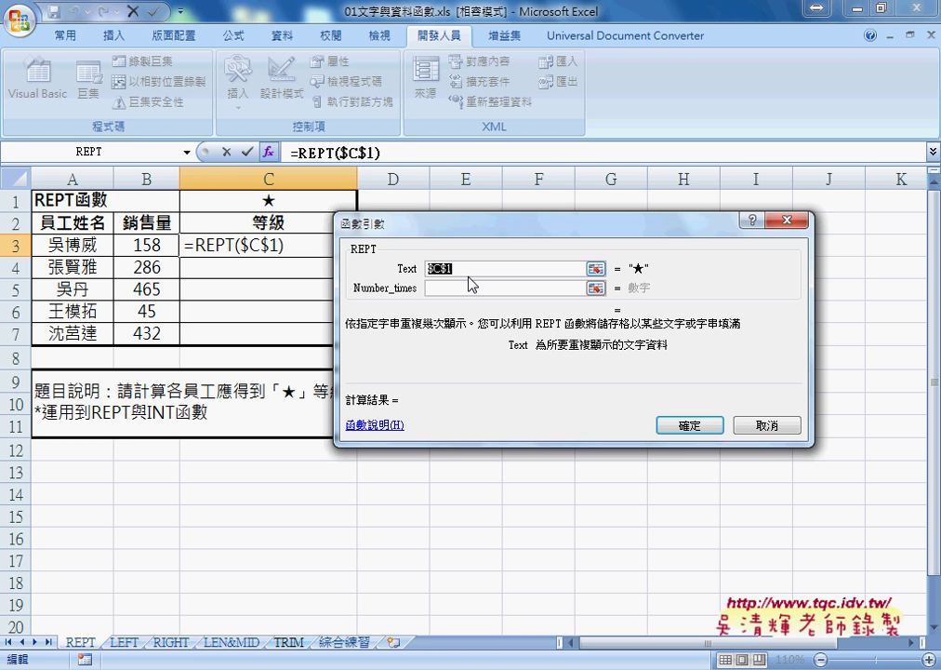
key("F4")
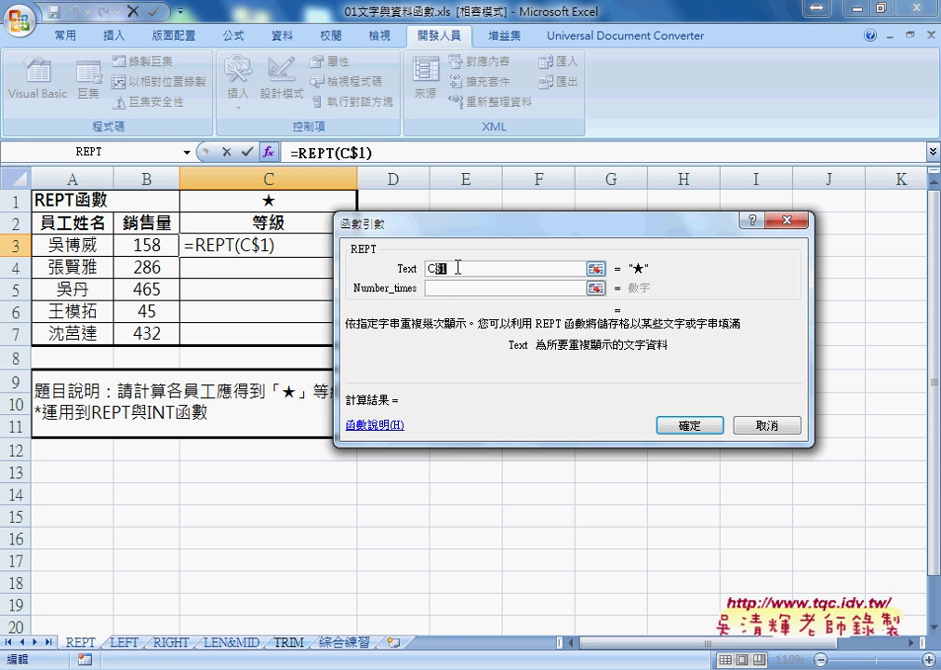
left_click(455, 289)
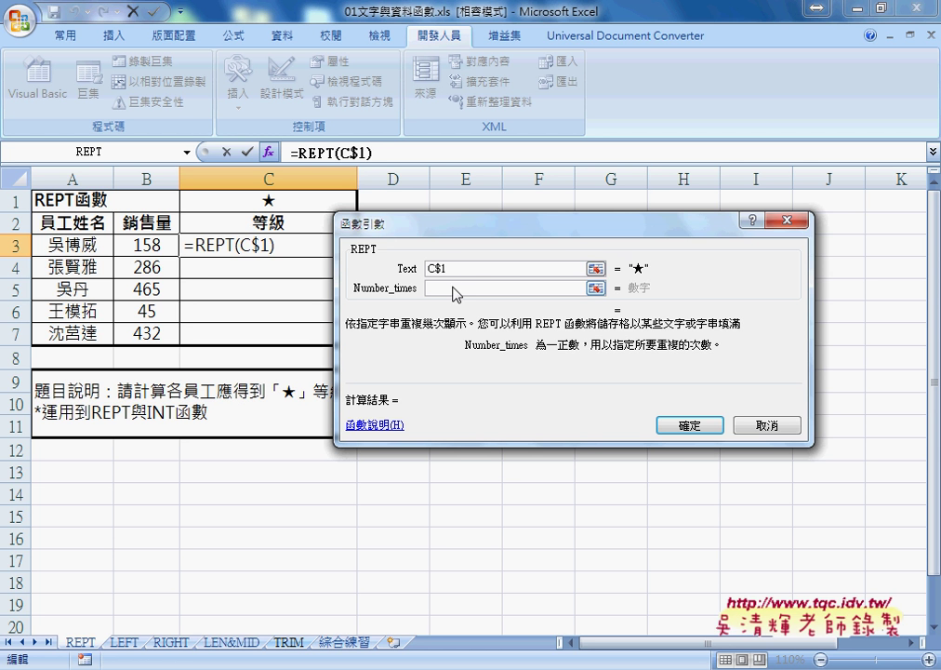
left_click(137, 244)
type("/")
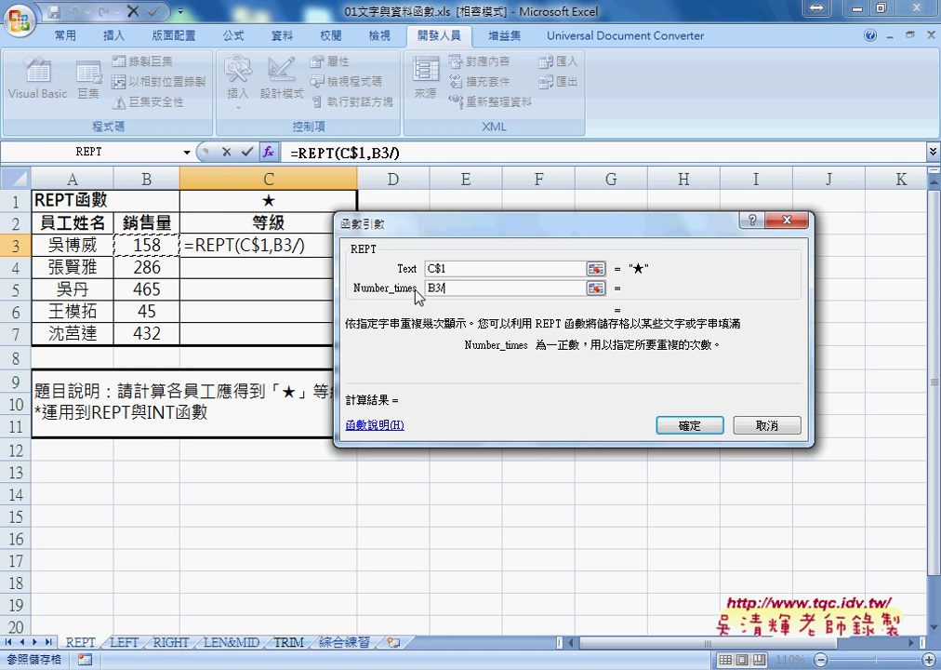
left_click_drag(456, 227, 550, 147)
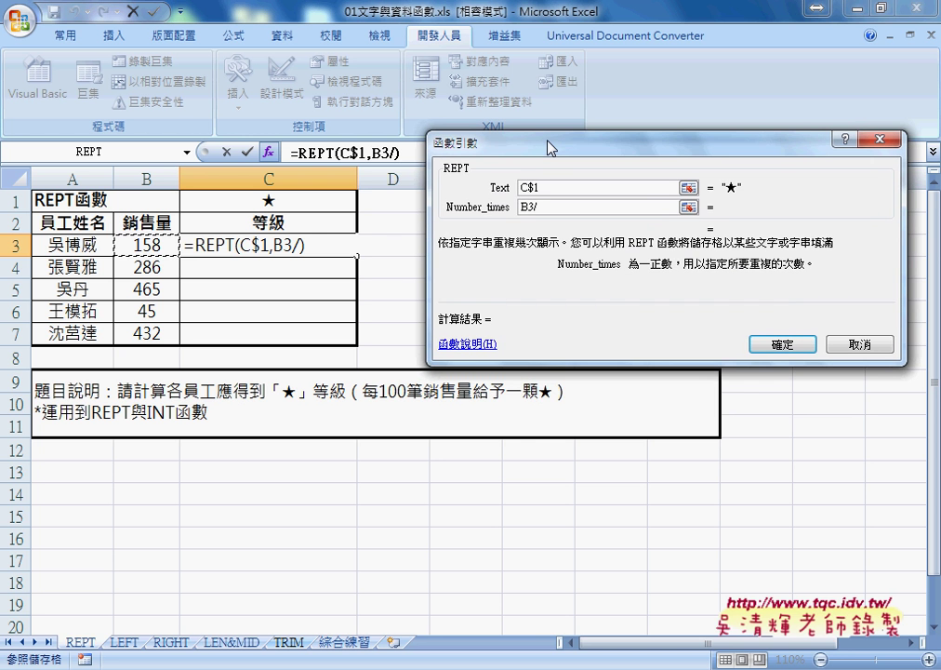
type("1")
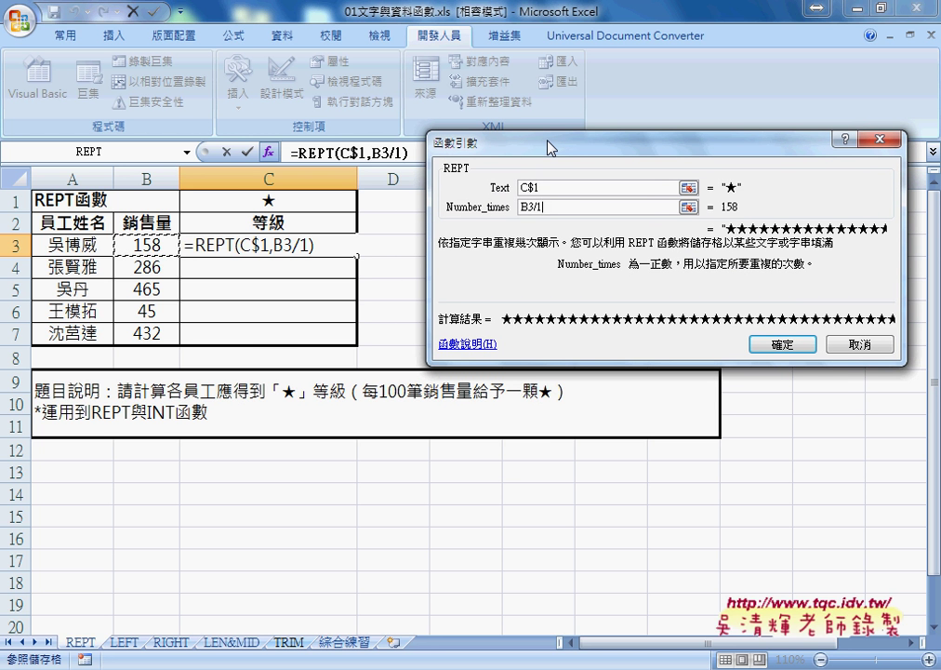
type("00")
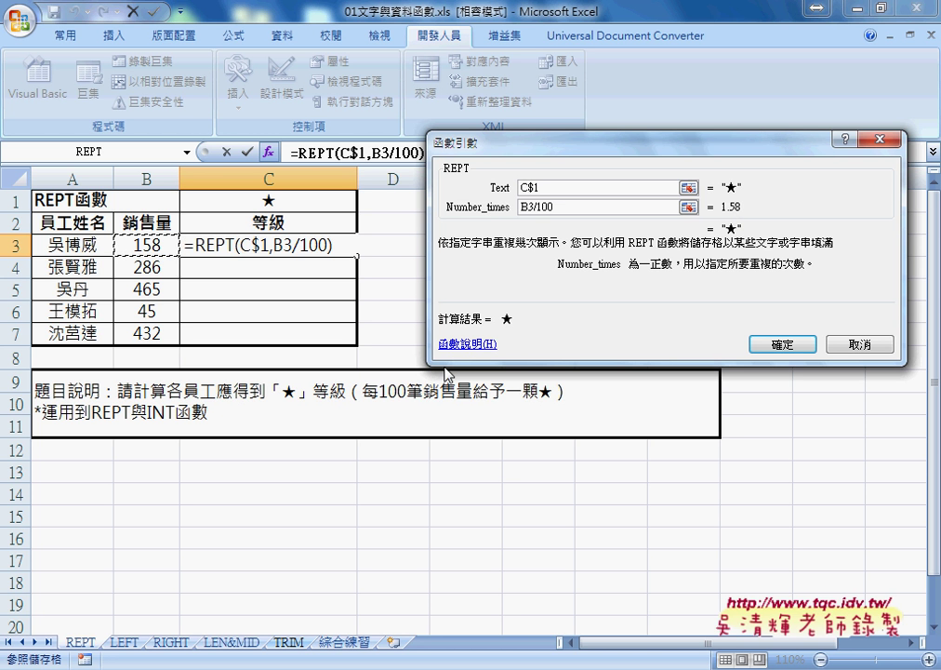
Step: Wrap the count in INT and confirm =REPT(C$1,INT(B3/100)) in C3, showing one ★
left_click(521, 207)
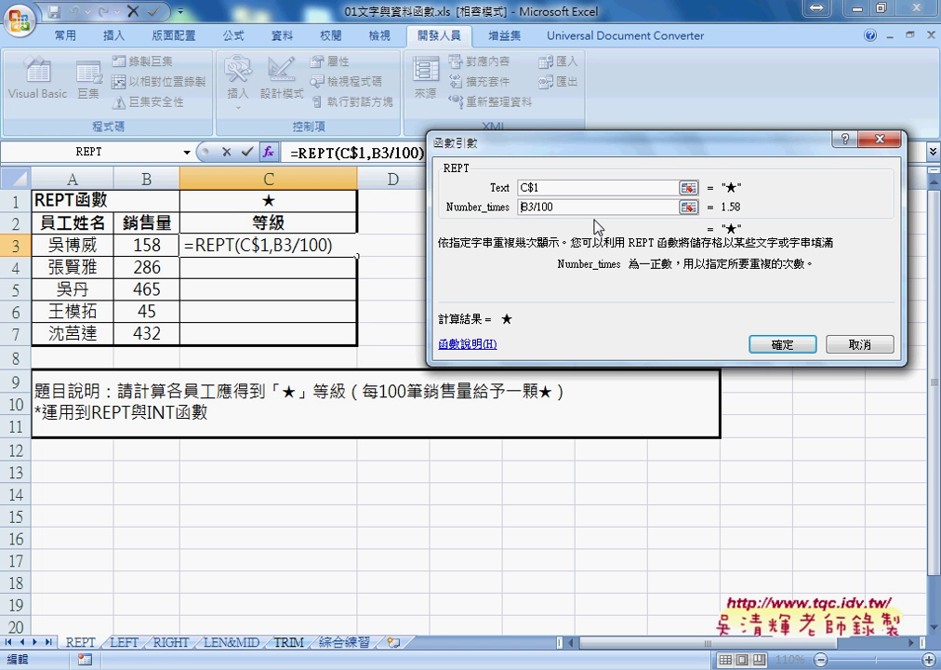
type("i")
key("Escape")
type("int")
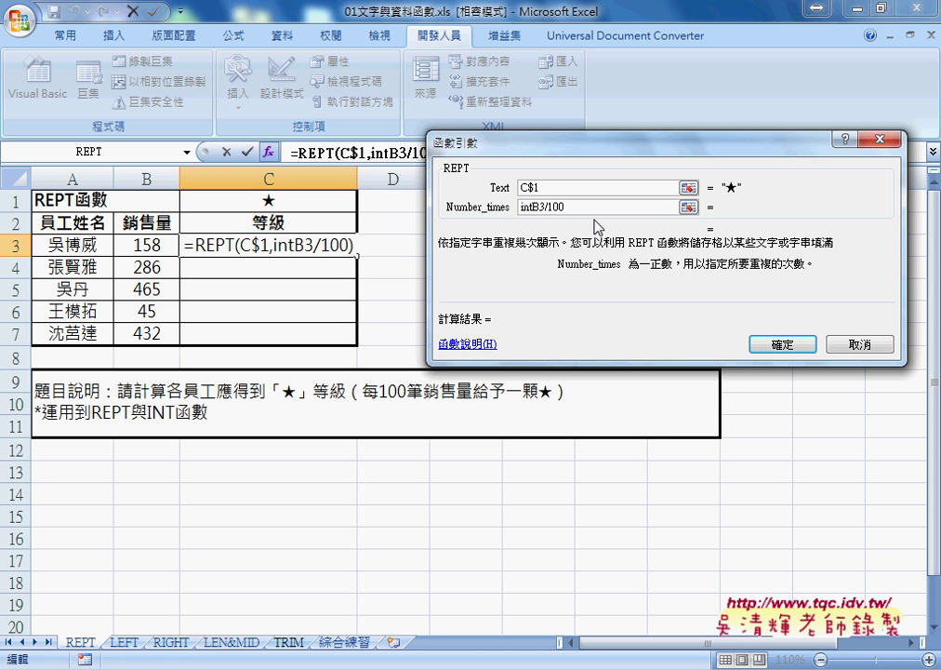
type("(")
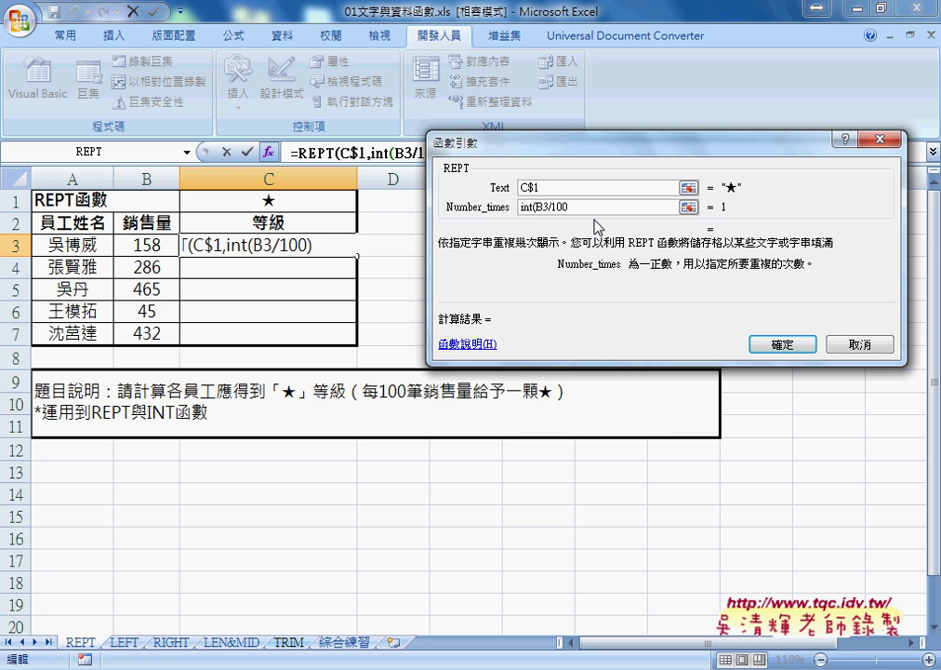
key("End")
type(")")
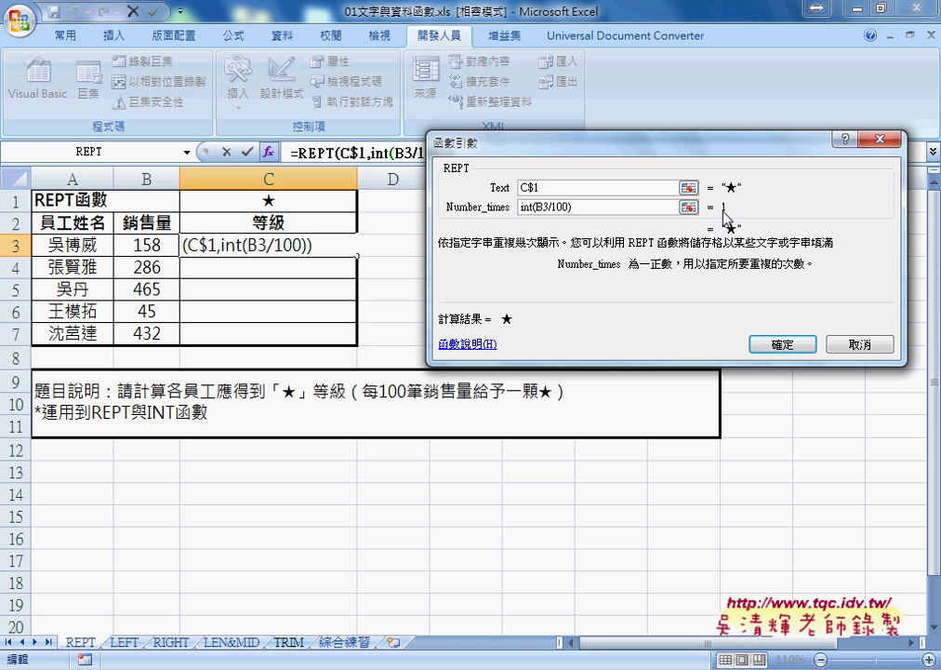
double_click(527, 207)
left_click_drag(535, 207, 568, 207)
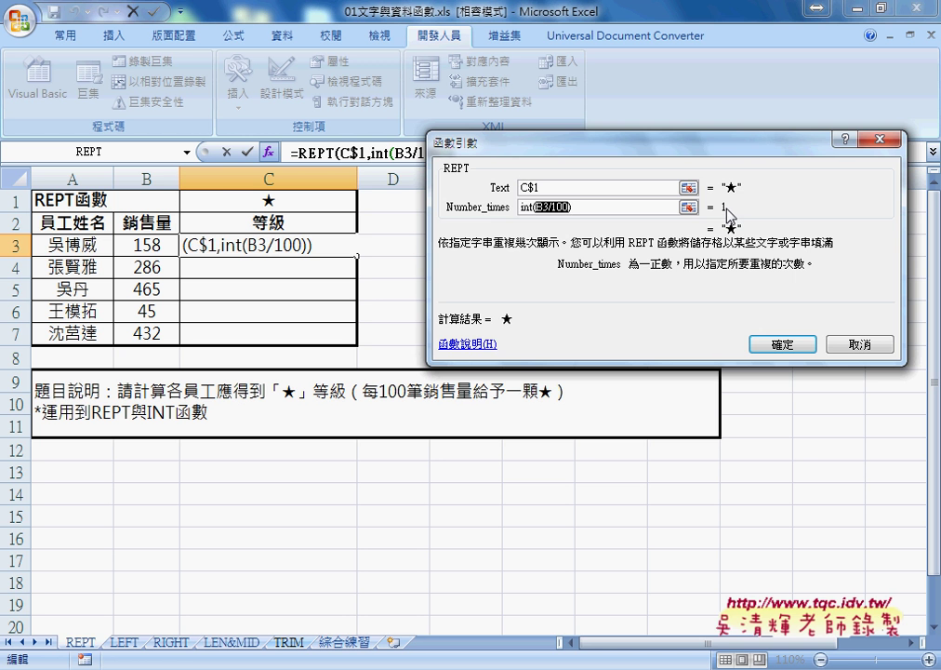
left_click(789, 351)
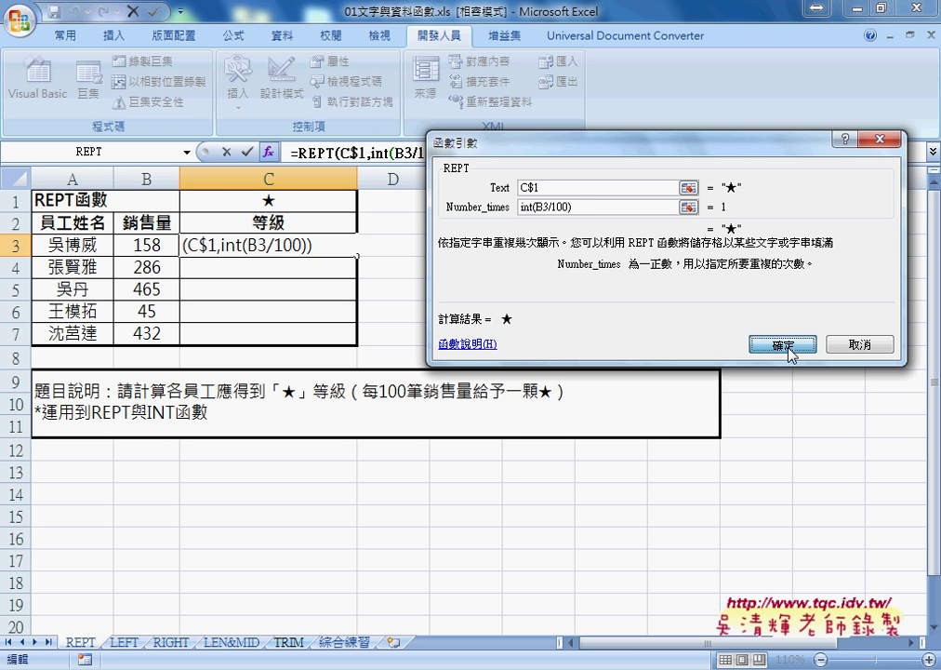
left_click(80, 37)
Step: Center C3's star and fill the formula down to C7: ★★ for 286, ★★★★ for 465 and 432
left_click(325, 98)
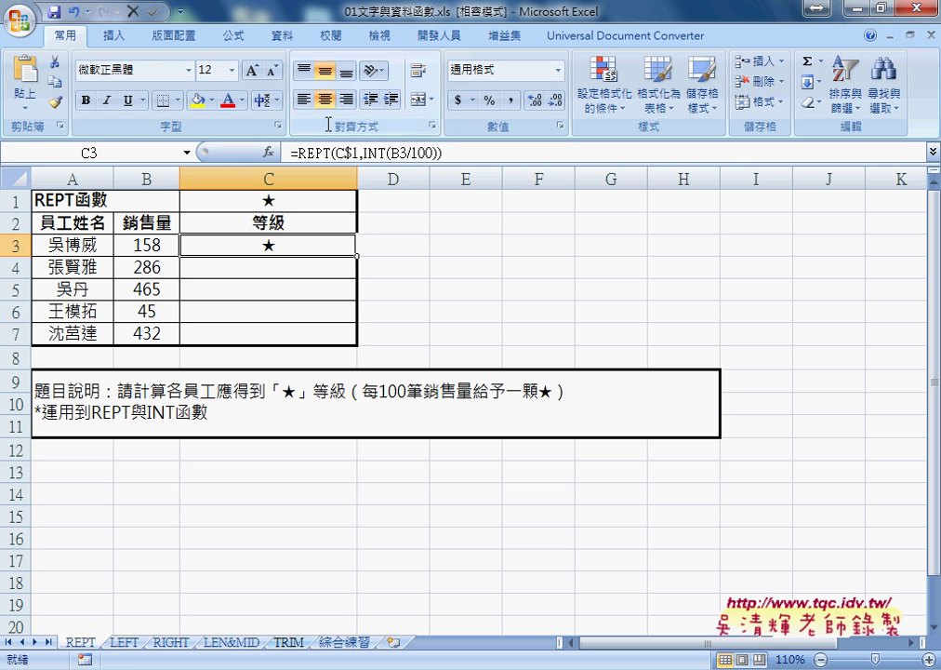
double_click(356, 255)
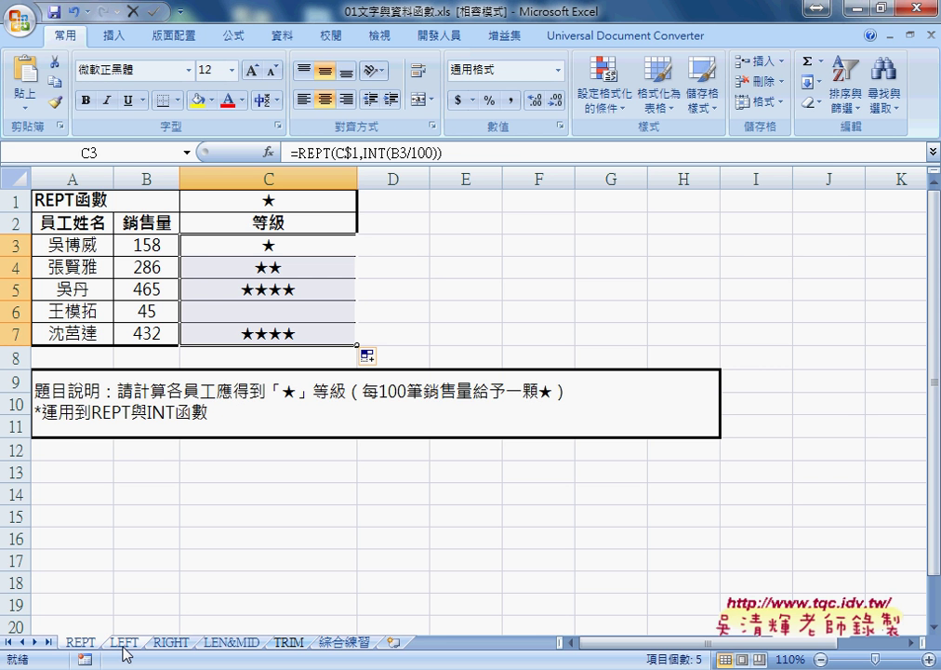
Step: Look through the LEFT, RIGHT and LEN&MID sheets, then open the 綜合練習 sheet
left_click(123, 646)
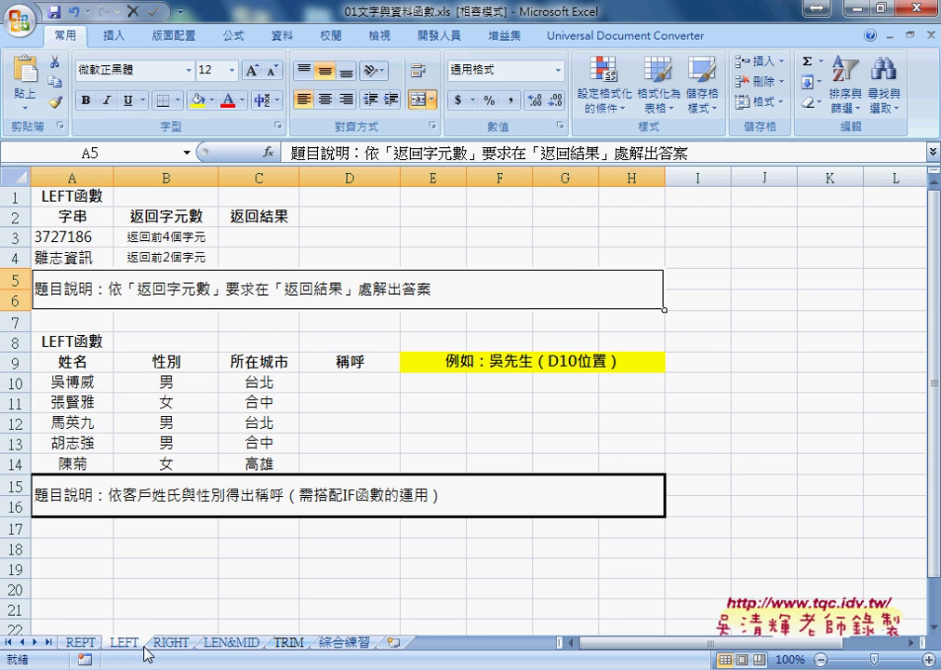
left_click(173, 644)
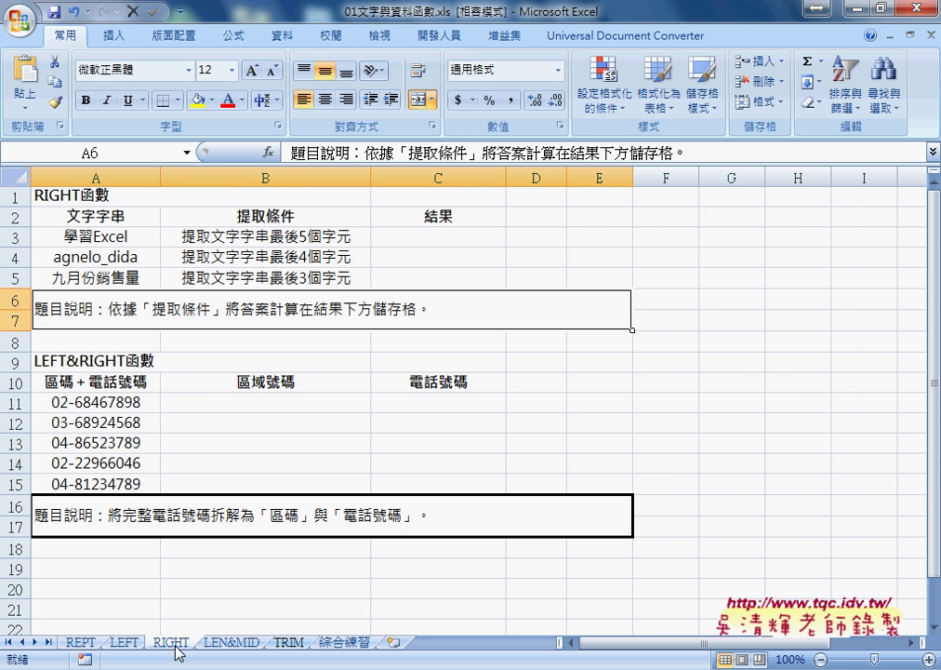
left_click(229, 644)
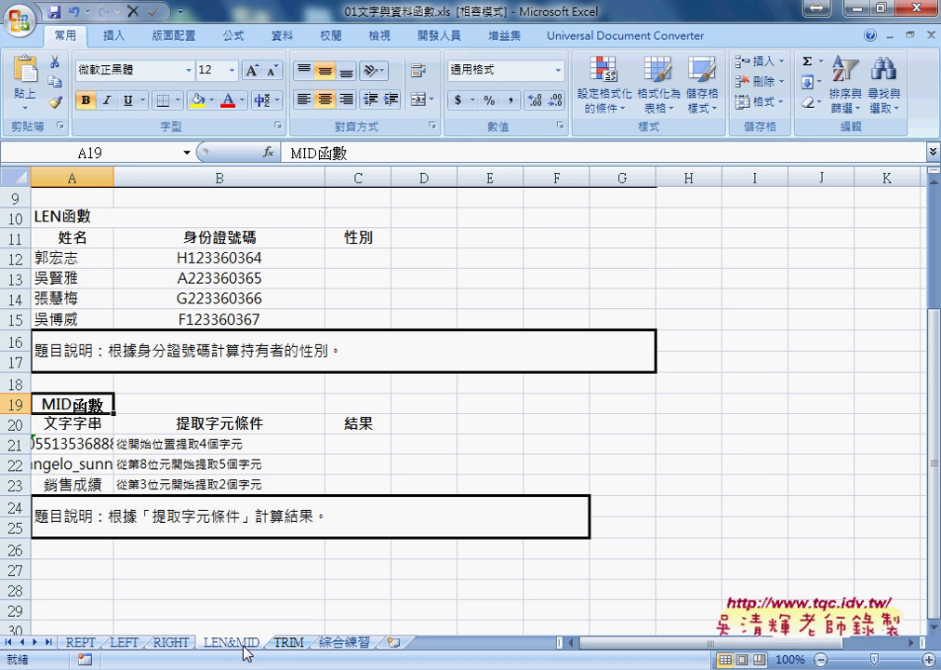
left_click(125, 643)
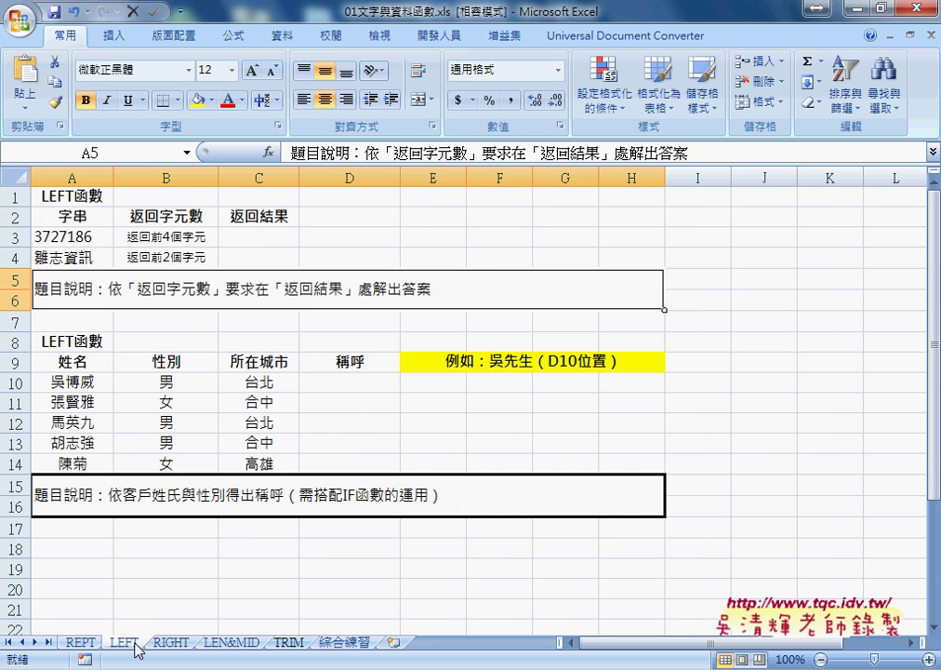
left_click(224, 644)
left_click(344, 643)
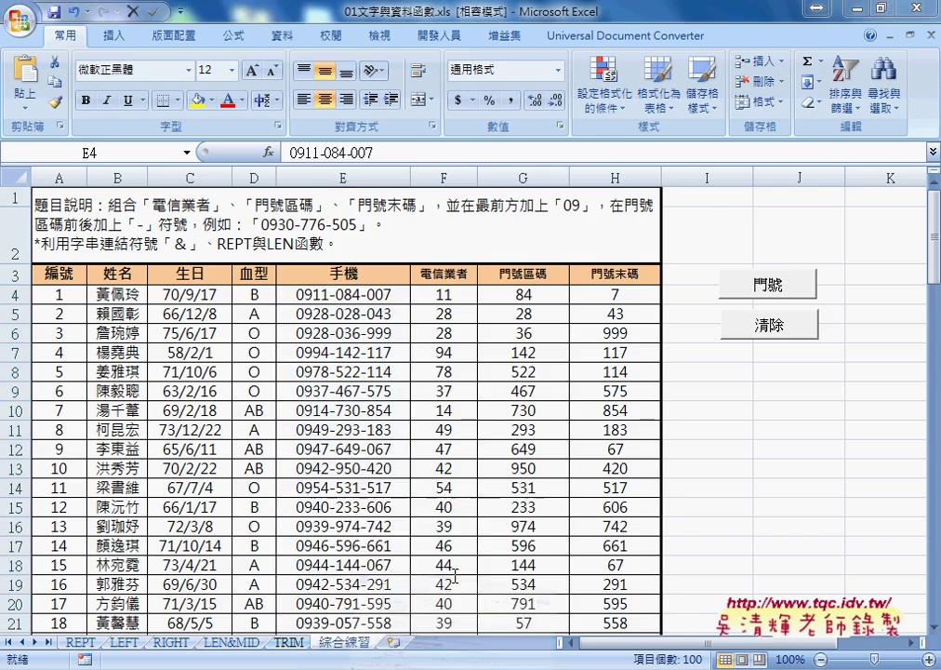
key("alt+Tab")
Step: Scroll the 程式碼 notes up to the 1.REPT函數 example =REPT(C$1,INT(B3/100))
scroll(454, 568, "up", 10)
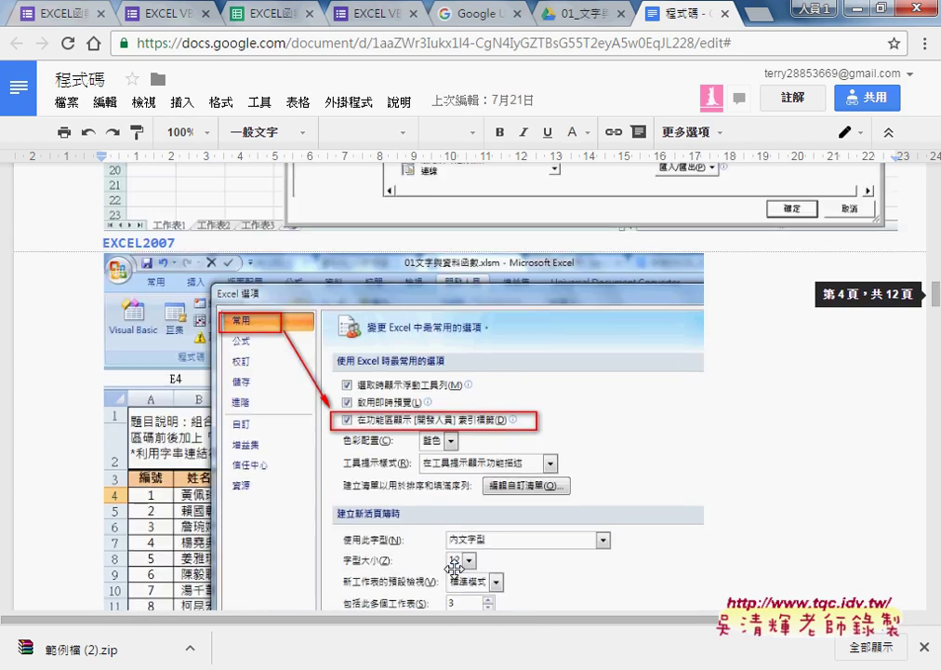
scroll(453, 568, "up", 10)
scroll(465, 569, "up", 10)
scroll(480, 571, "up", 10)
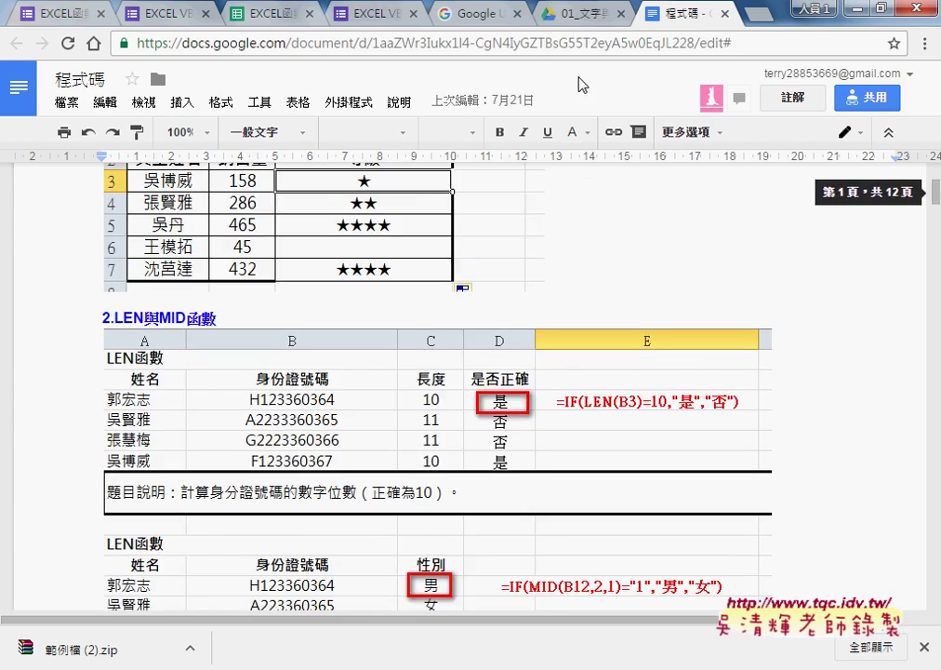
left_click(577, 14)
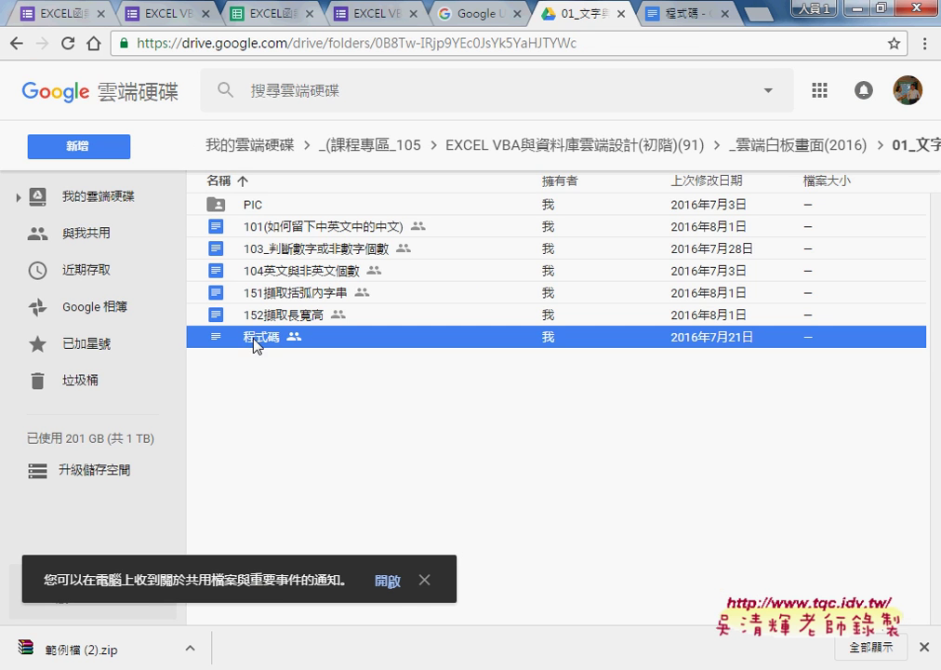
left_click(688, 14)
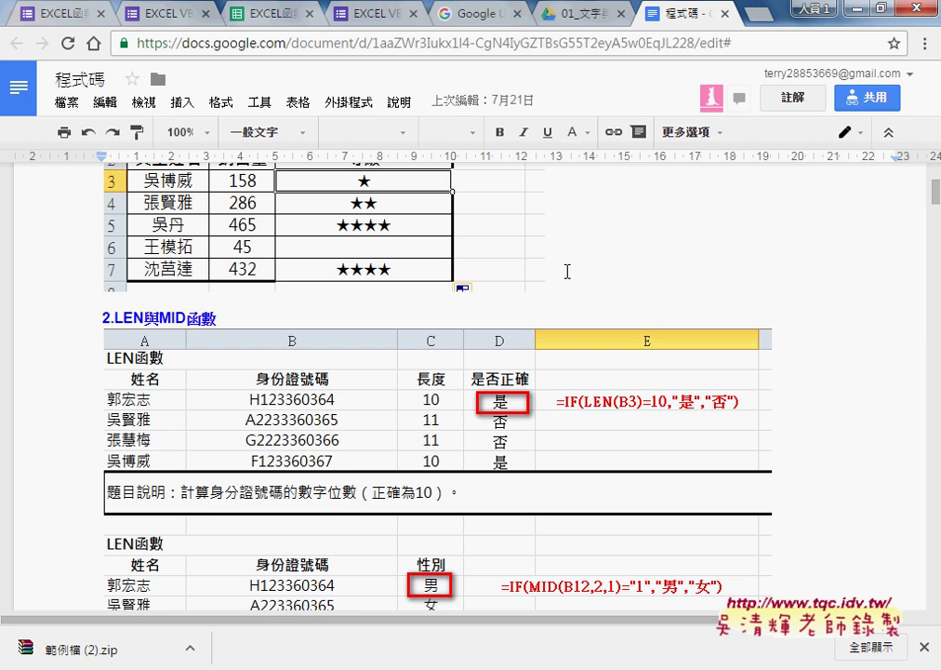
scroll(556, 289, "up", 2)
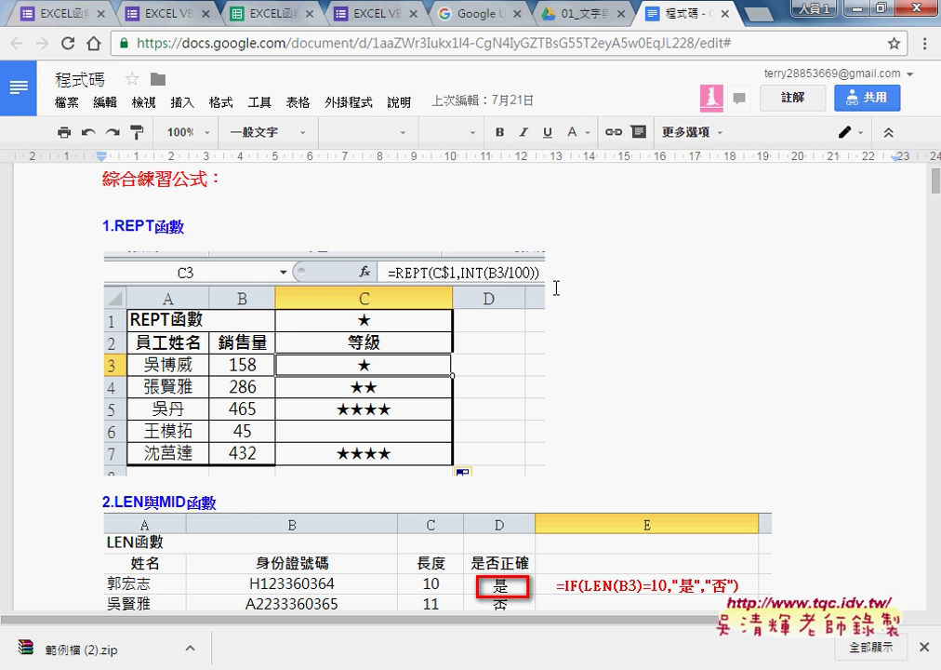